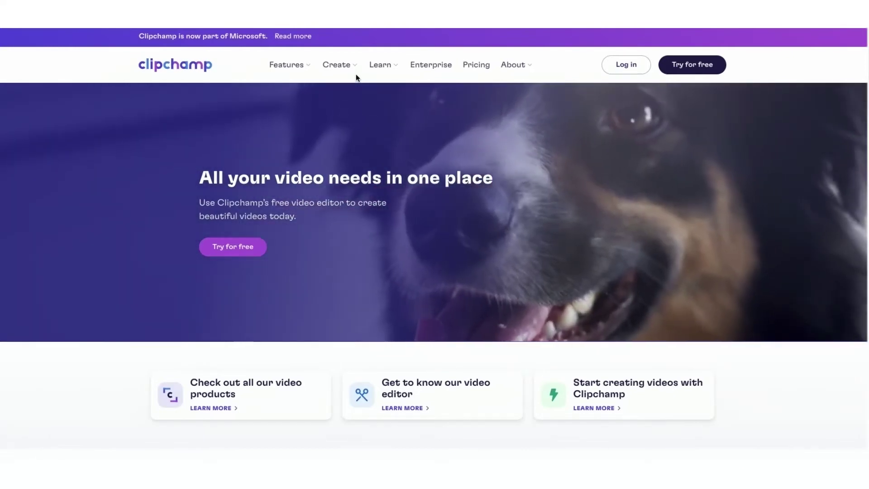
# Open the Butter Cookie Recipe template from Clipchamp's Pinterest template collection.
pyautogui.moveTo(286, 67)
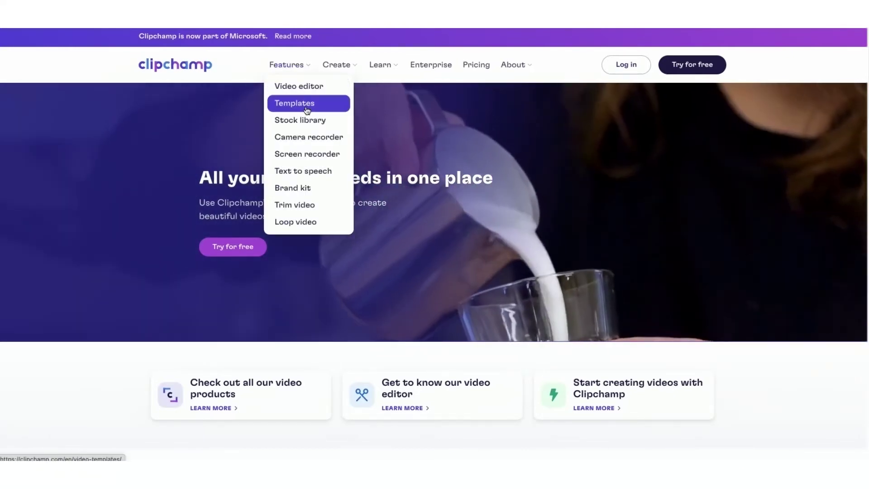
pyautogui.click(300, 103)
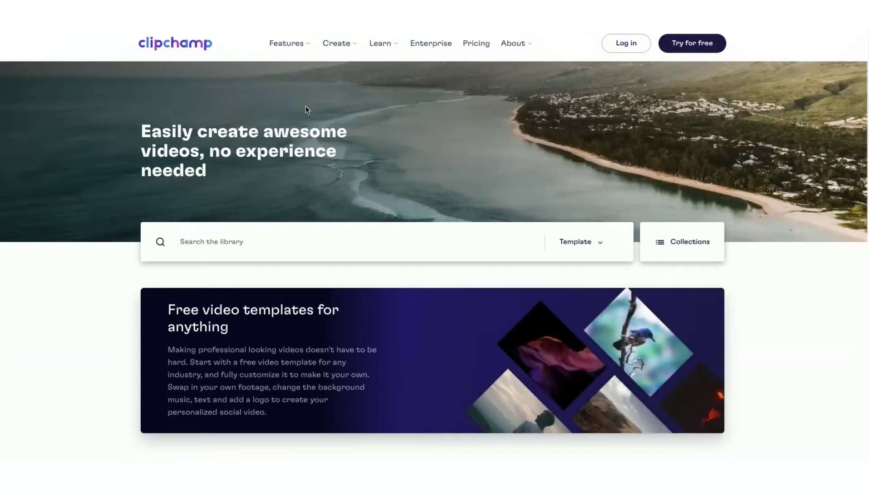
pyautogui.click(672, 250)
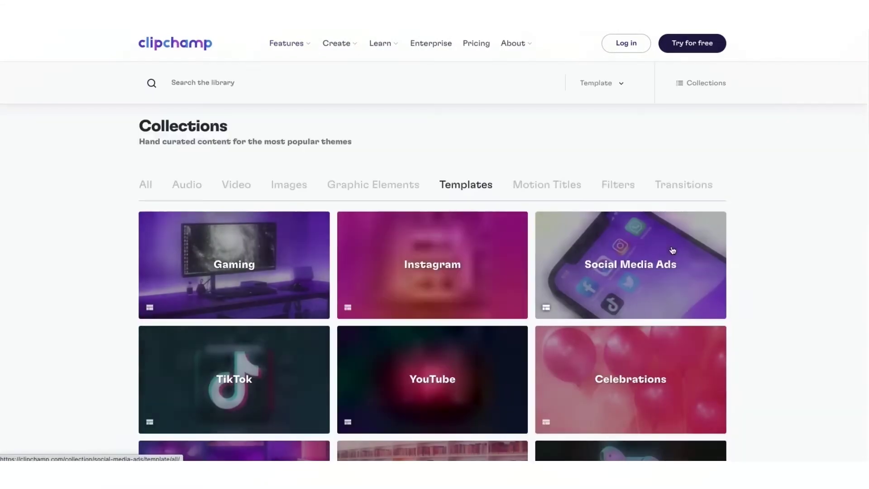
pyautogui.scroll(-5, 325, 301)
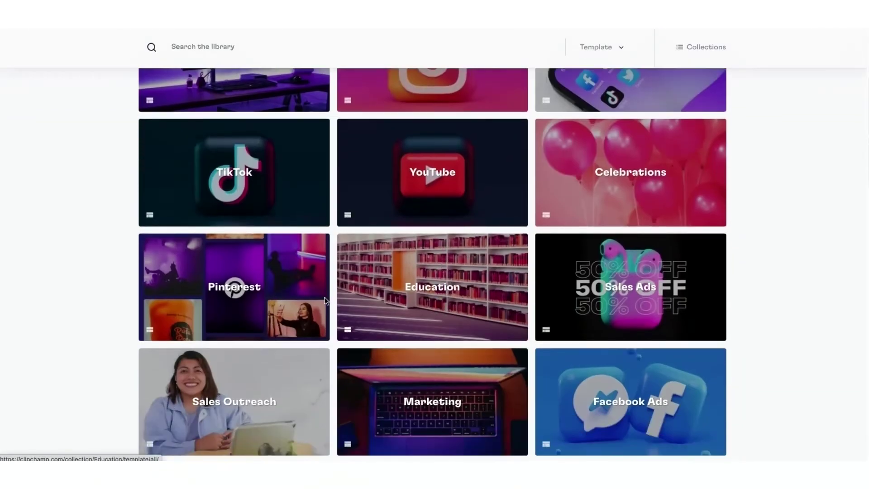
pyautogui.click(233, 287)
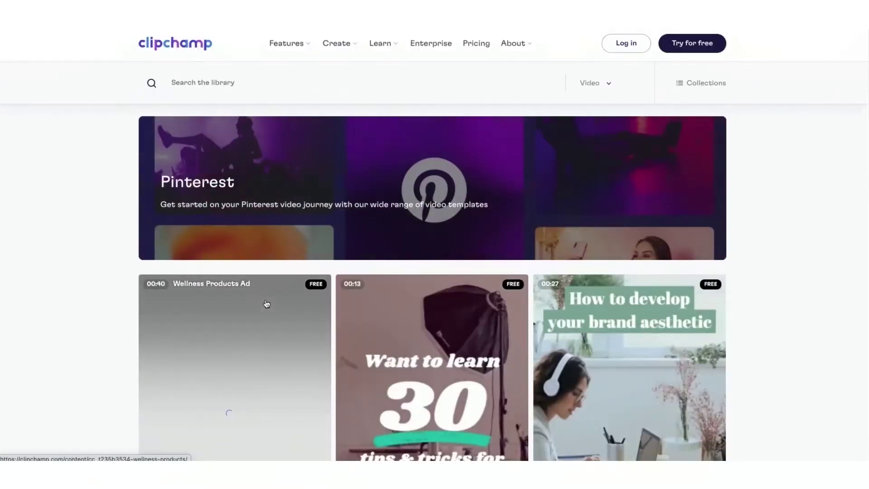
pyautogui.scroll(-6, 766, 303)
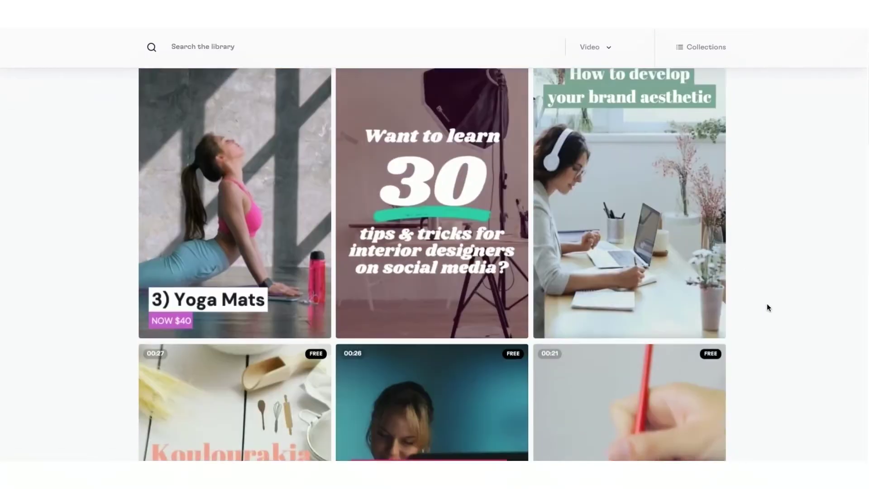
pyautogui.scroll(-4, 766, 308)
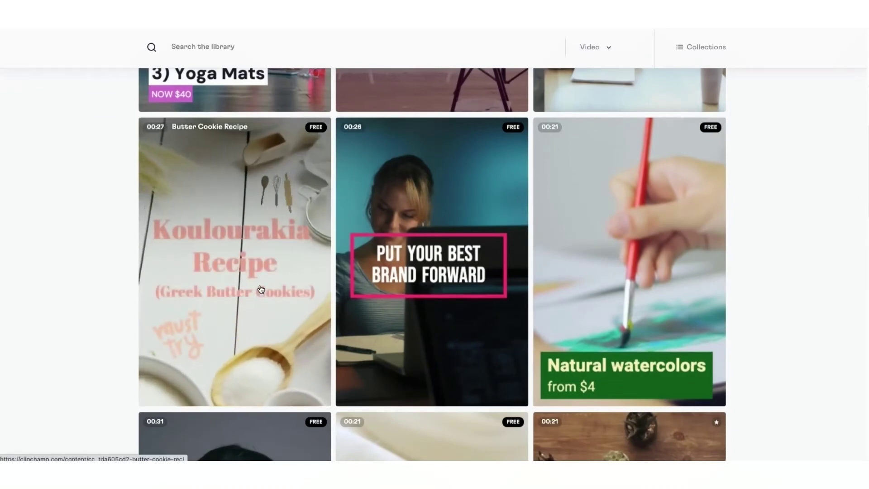
pyautogui.click(261, 289)
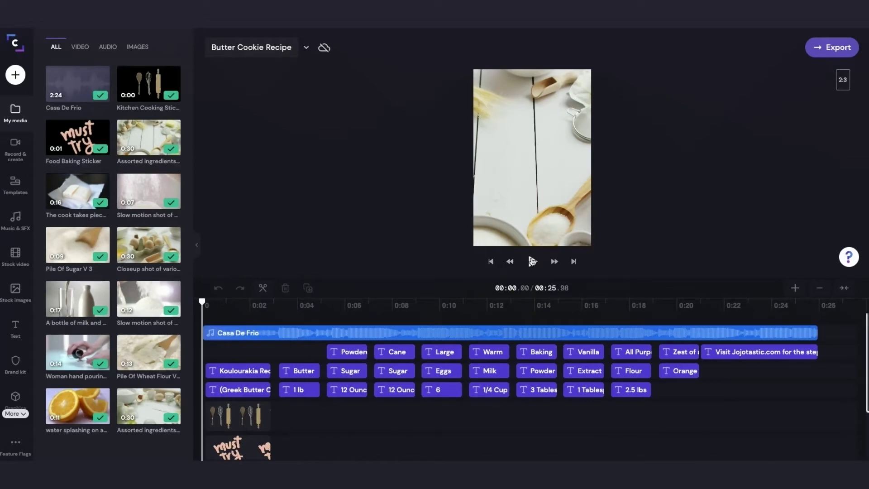
# Play the Butter Cookie Recipe preview and skip ahead to the egg clip.
pyautogui.click(533, 262)
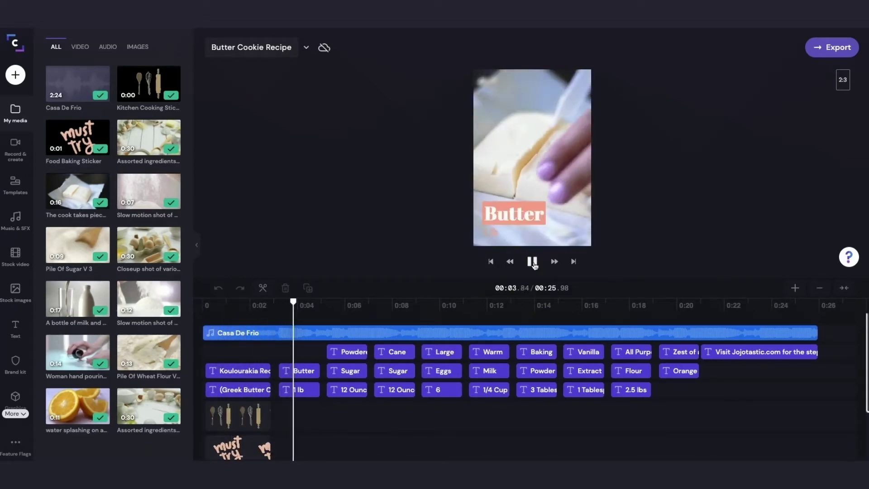
pyautogui.click(533, 262)
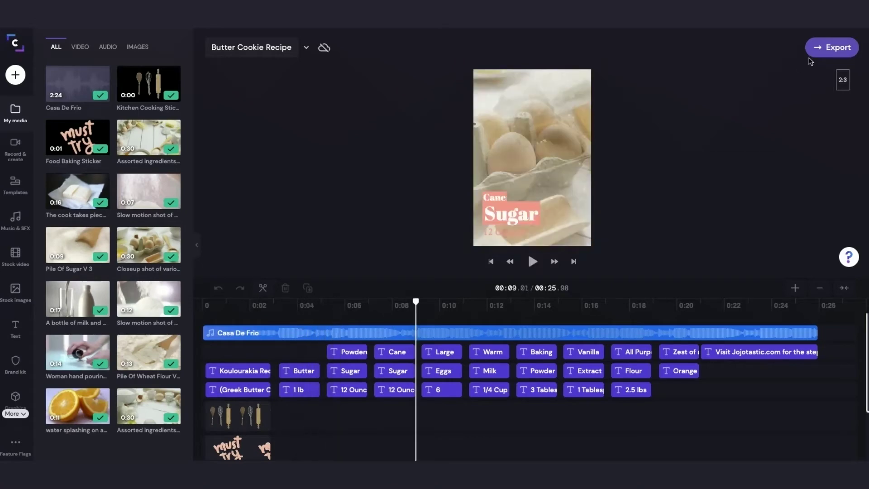
# Set the video's export resolution to 1080p.
pyautogui.click(842, 53)
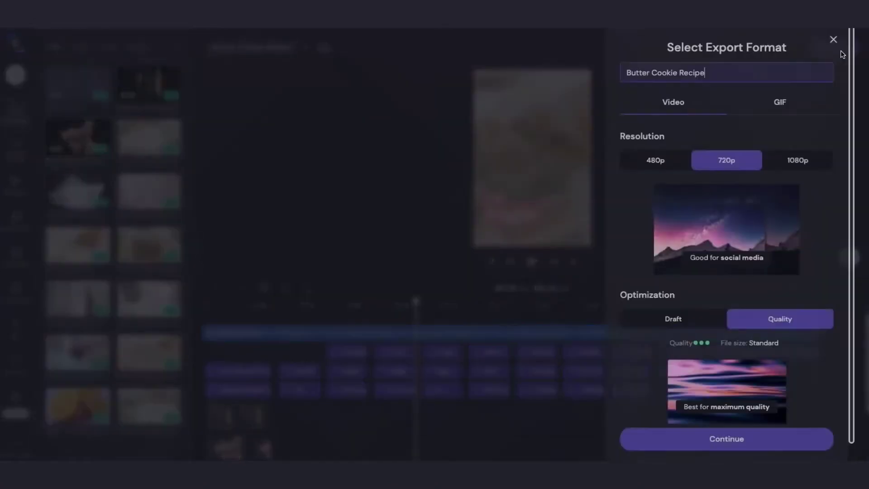
pyautogui.click(818, 164)
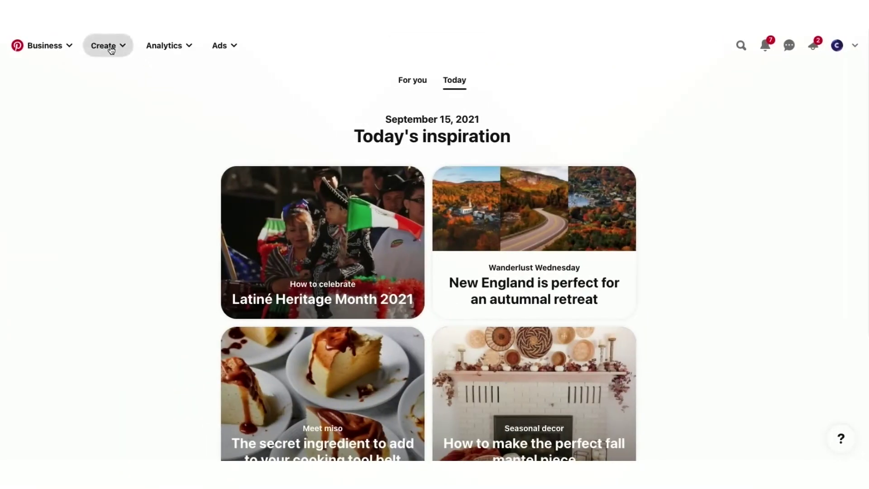
# Start a new Pinterest Idea Pin and agree to the Creator Code.
pyautogui.click(110, 50)
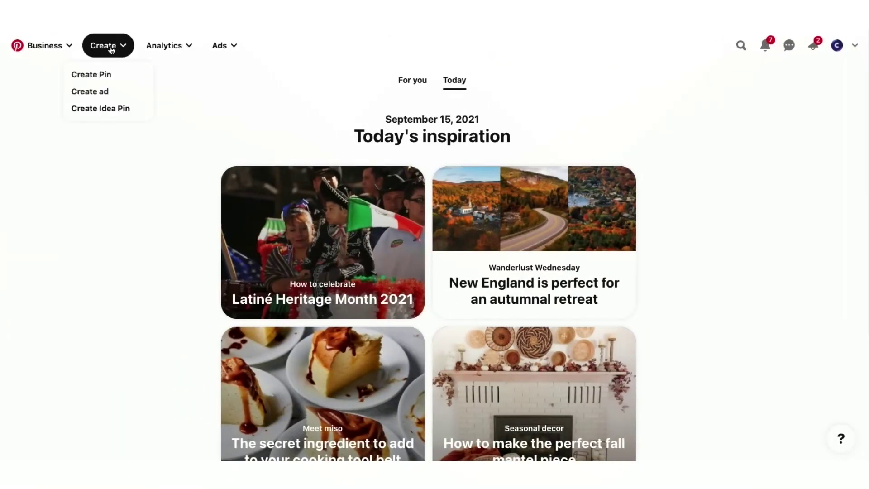
pyautogui.click(129, 109)
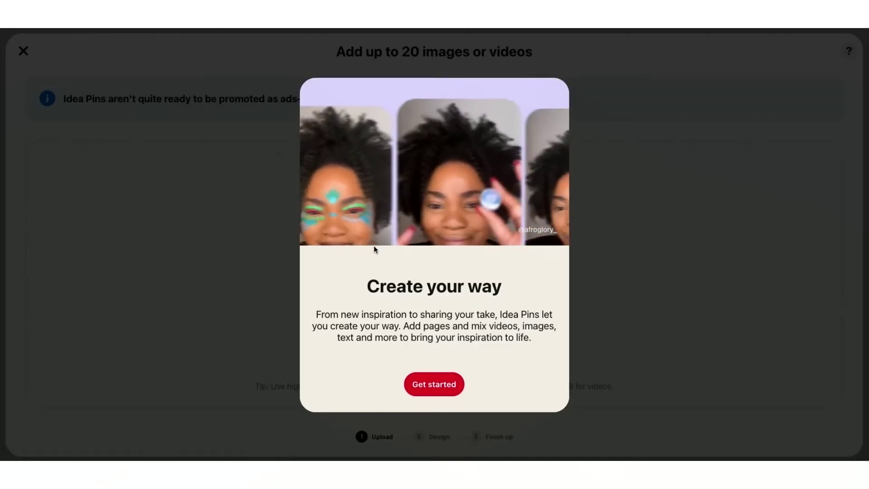
pyautogui.click(434, 385)
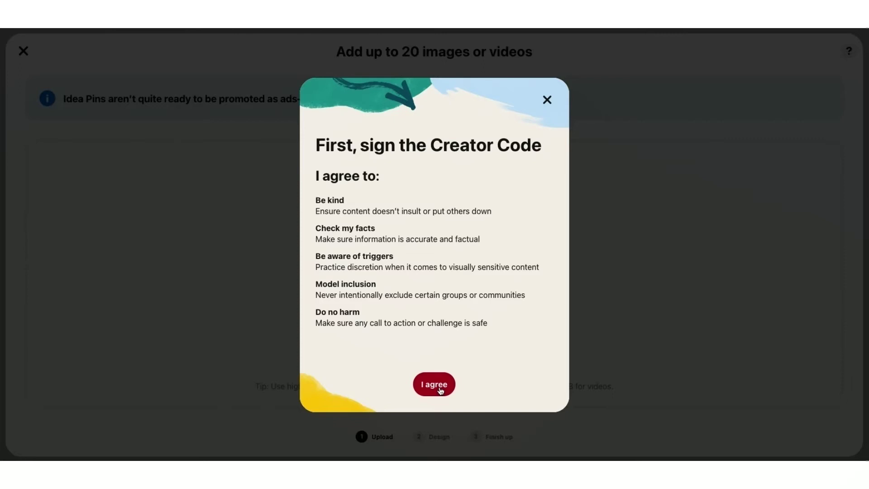
pyautogui.click(441, 390)
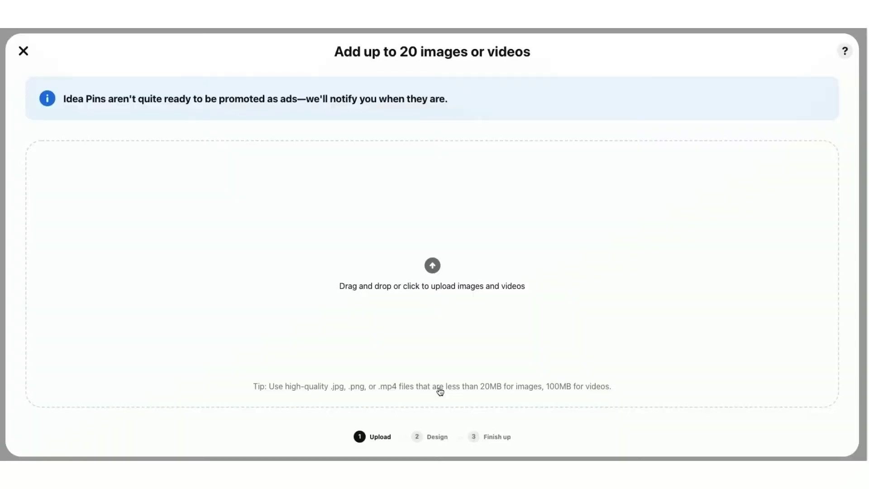
# Upload Butter Cookie Recipe.mp4, the screenshot and TemplateSocial_2-3 as pin pages.
pyautogui.click(463, 283)
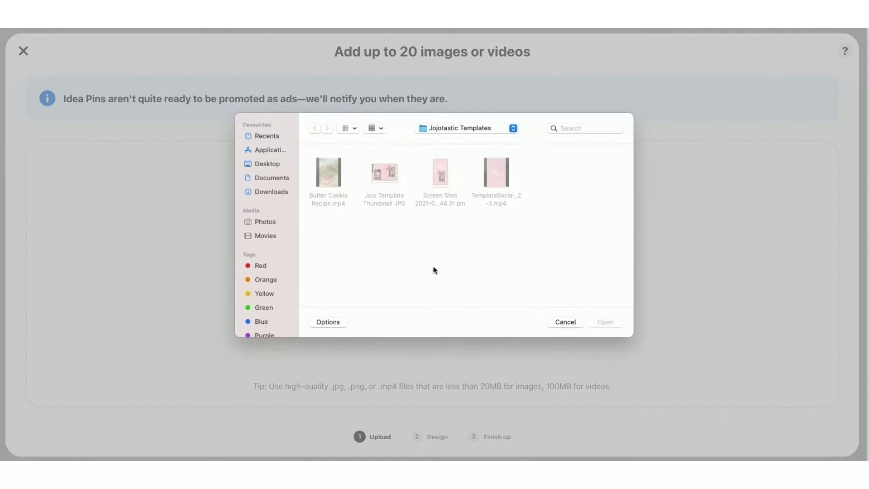
pyautogui.click(338, 182)
pyautogui.keyDown('super'); pyautogui.click(445, 181); pyautogui.keyUp('super')
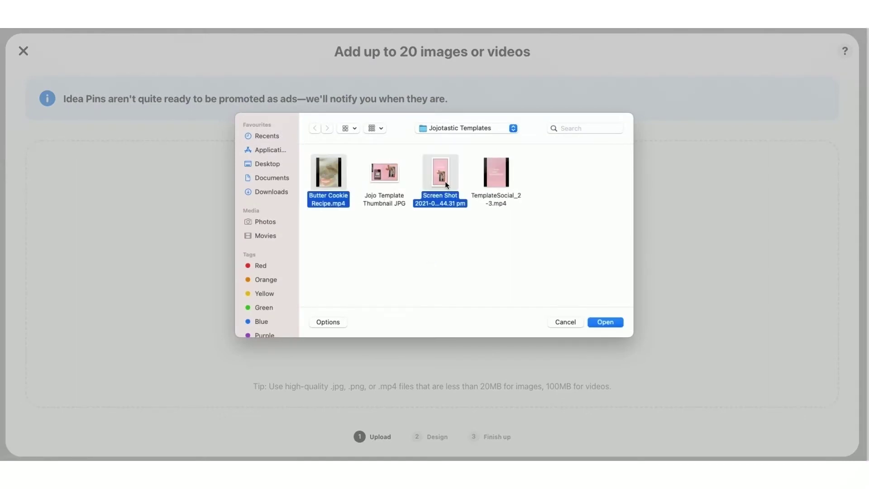
pyautogui.keyDown('super'); pyautogui.click(507, 185); pyautogui.keyUp('super')
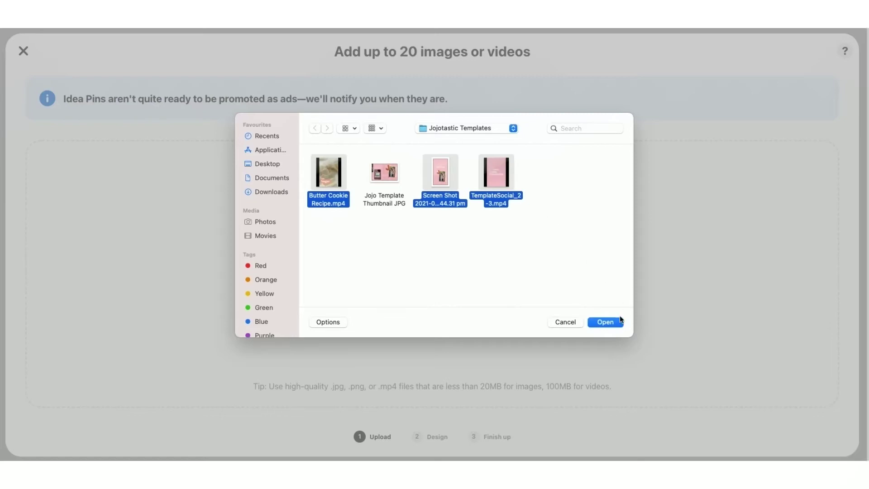
pyautogui.click(607, 322)
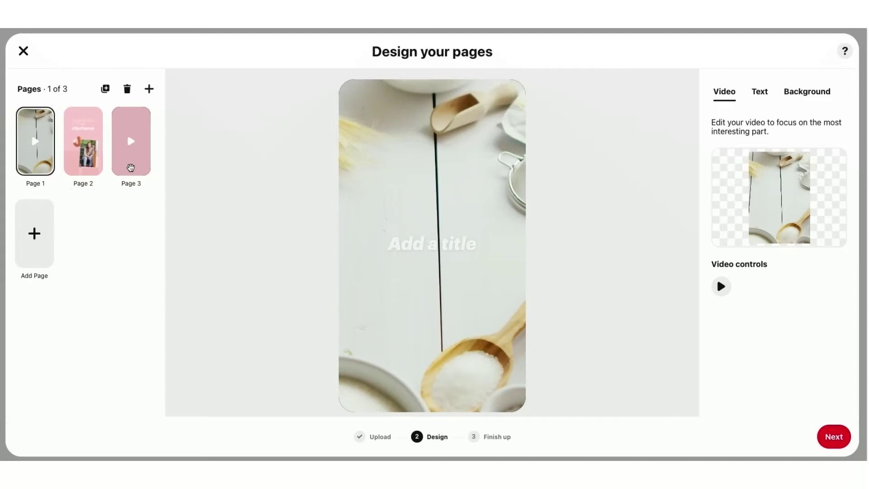
# Move the pink page 3 to the front as page 1.
pyautogui.click(131, 167)
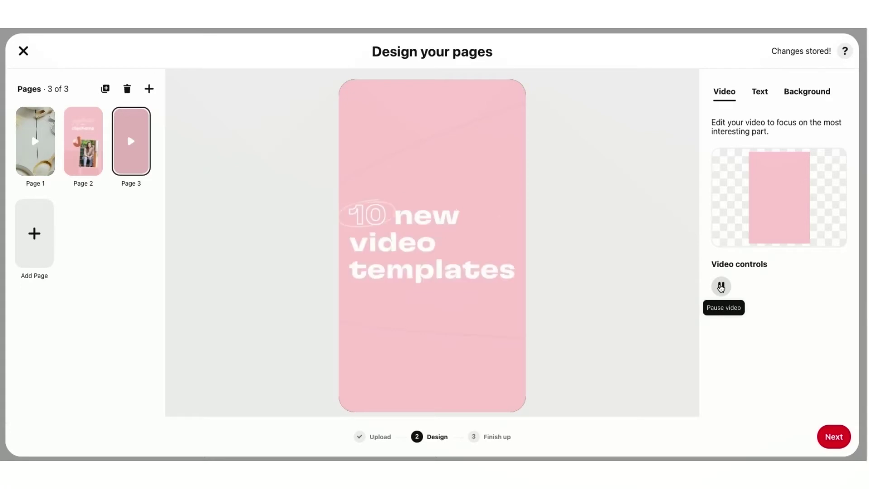
pyautogui.click(721, 286)
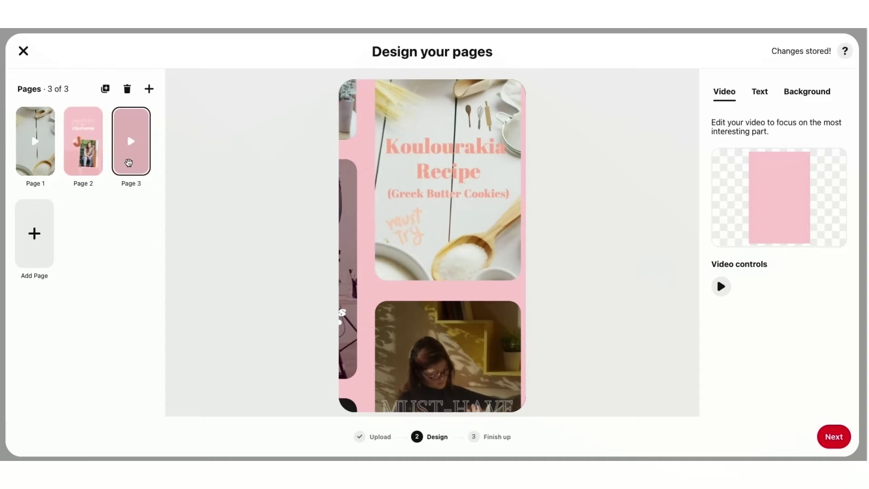
pyautogui.moveTo(128, 162); pyautogui.dragTo(28, 161)
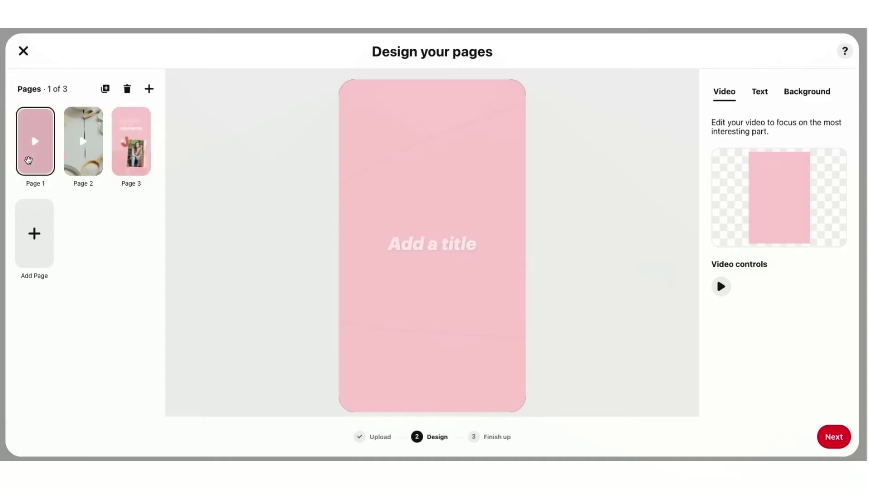
# Preview the page 2 cookie video, then review pages 3 and 1.
pyautogui.click(77, 157)
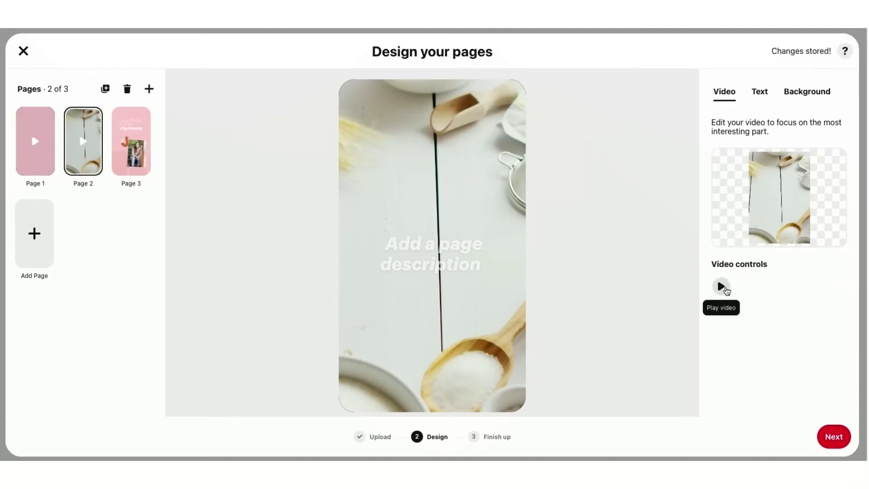
pyautogui.click(724, 287)
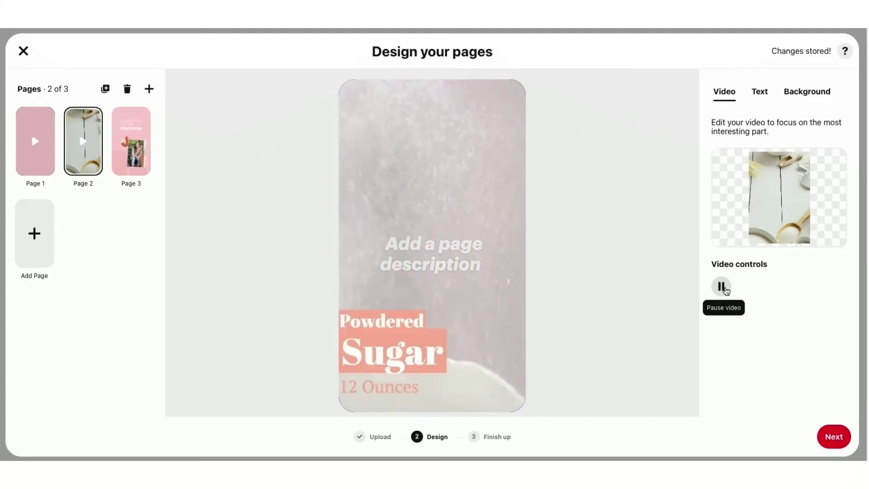
pyautogui.click(722, 287)
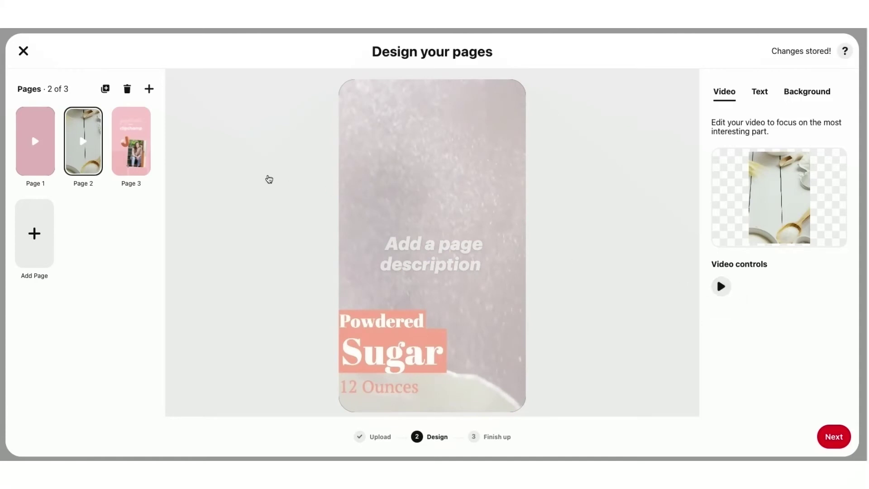
pyautogui.click(137, 162)
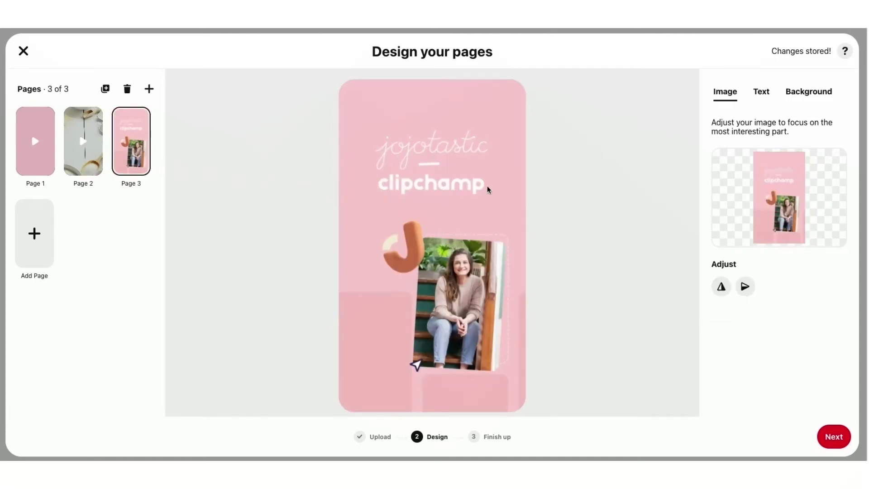
pyautogui.click(38, 159)
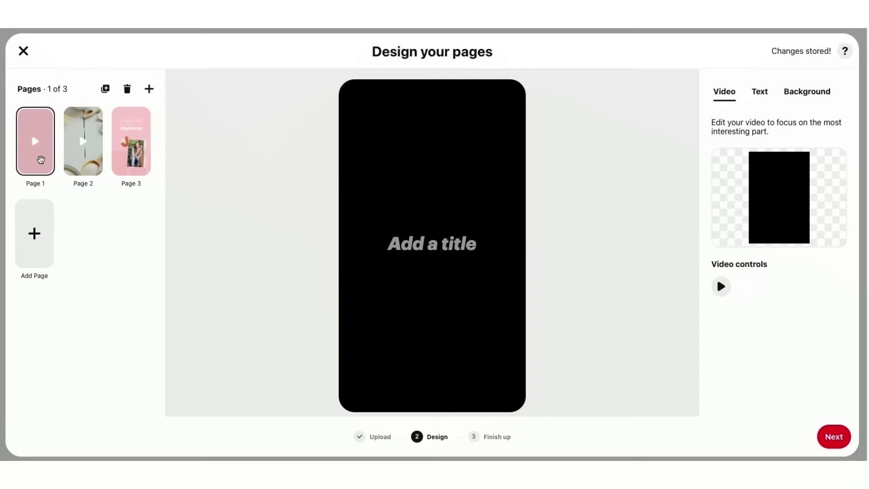
# Style page 2's description in Lava lamp font, size 40, centred.
pyautogui.click(75, 161)
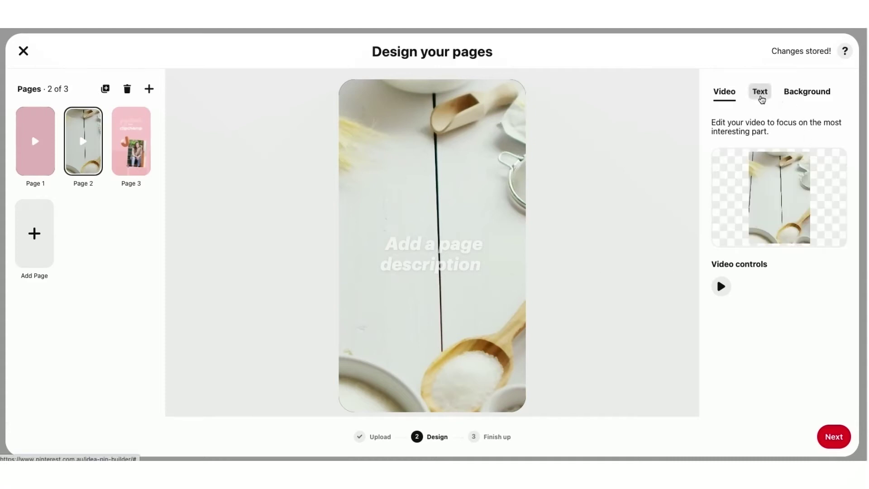
pyautogui.click(761, 93)
pyautogui.click(805, 93)
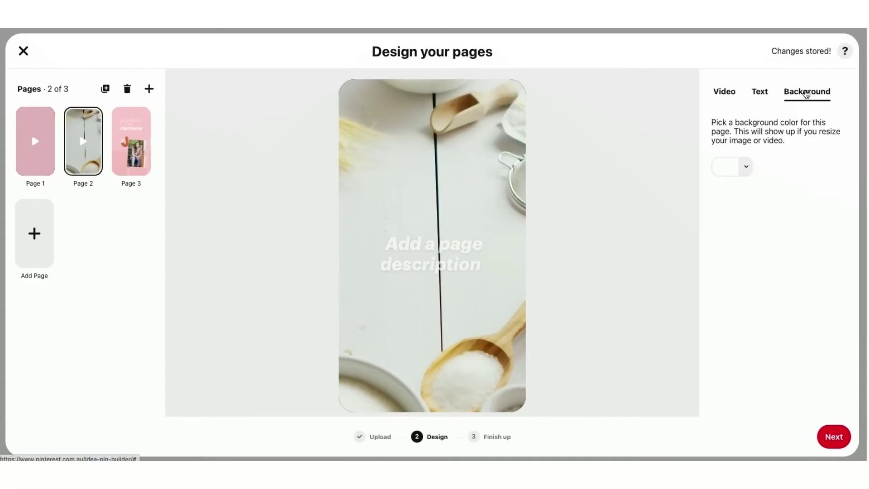
pyautogui.click(759, 92)
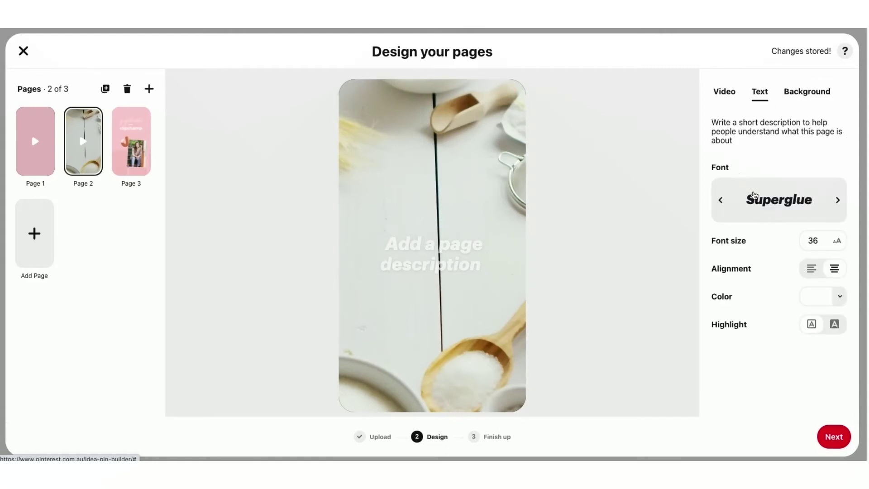
pyautogui.click(838, 200)
pyautogui.click(838, 200)
pyautogui.click(838, 200)
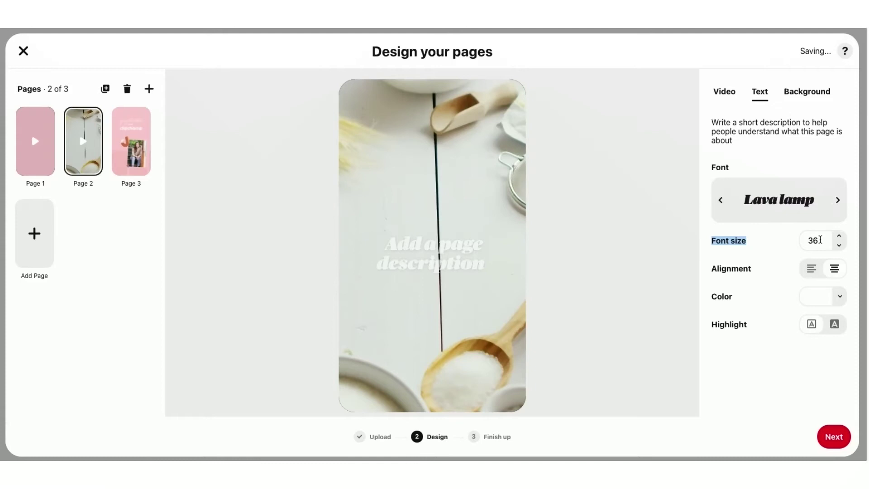
pyautogui.click(839, 237)
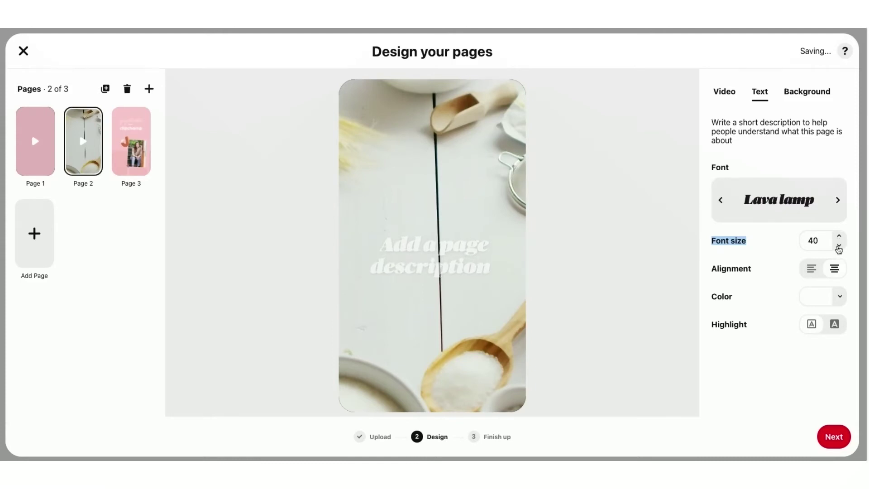
pyautogui.click(812, 268)
pyautogui.click(834, 269)
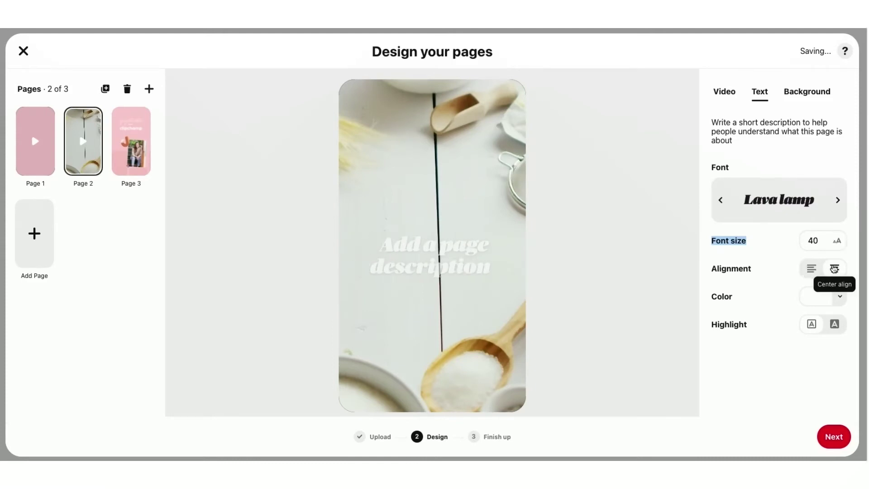
# Make the text pink without highlight, type 'text options here', and nudge it lower.
pyautogui.click(839, 297)
pyautogui.click(819, 344)
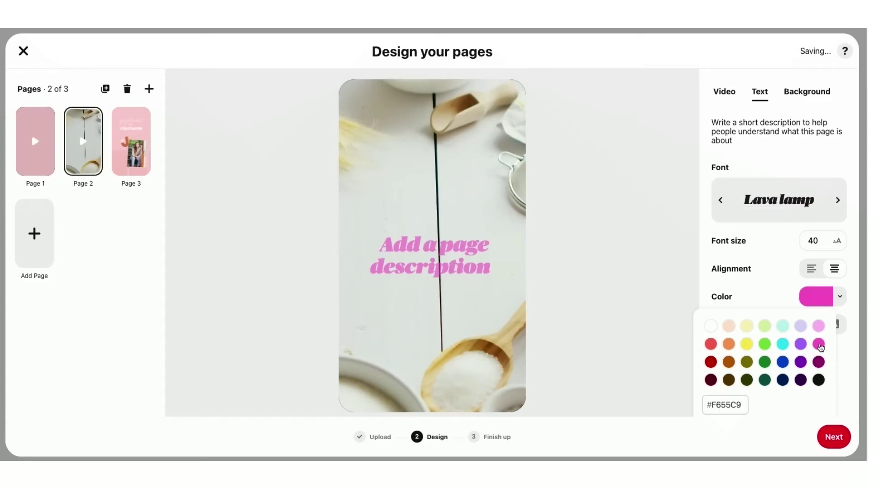
pyautogui.click(721, 306)
pyautogui.click(827, 329)
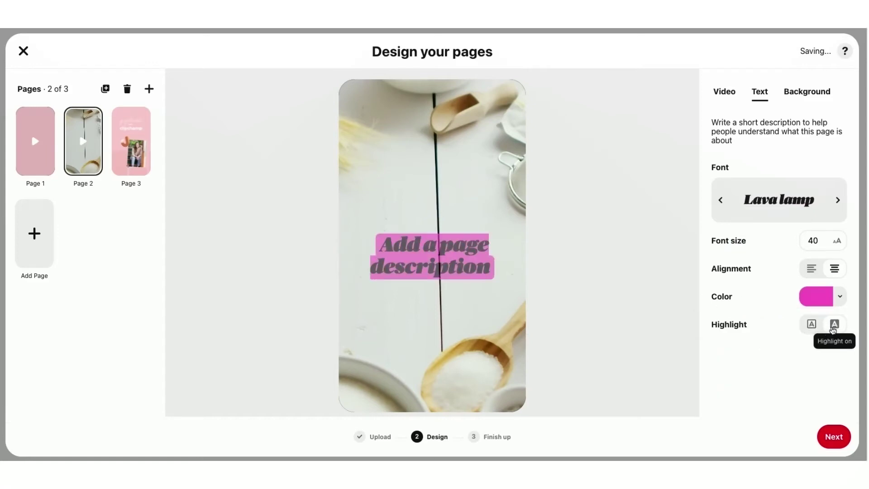
pyautogui.click(812, 325)
pyautogui.click(464, 256)
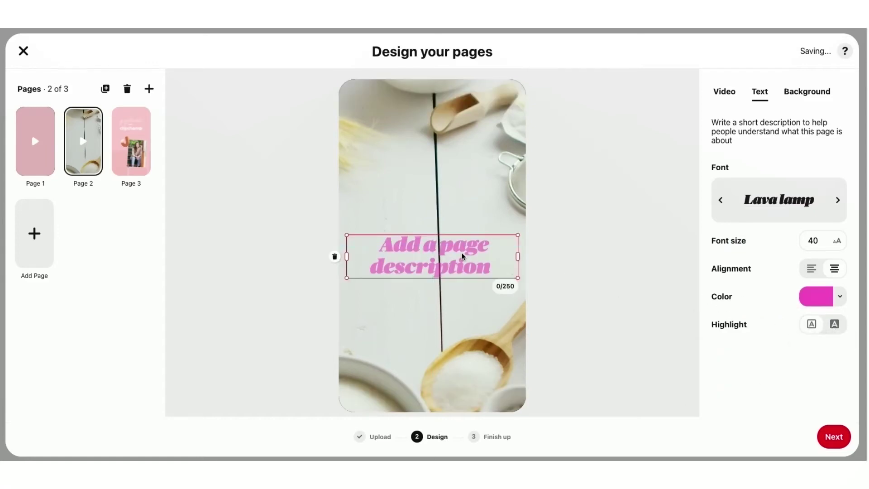
pyautogui.write('text opt')
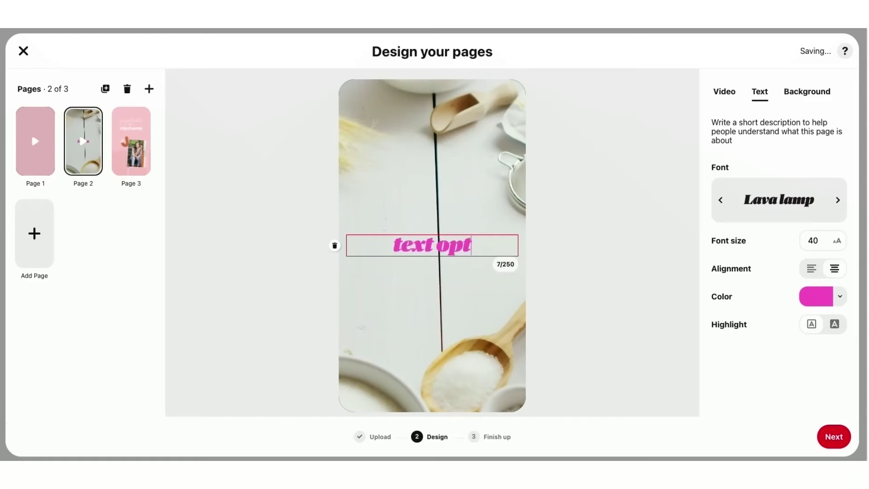
pyautogui.write('ions here')
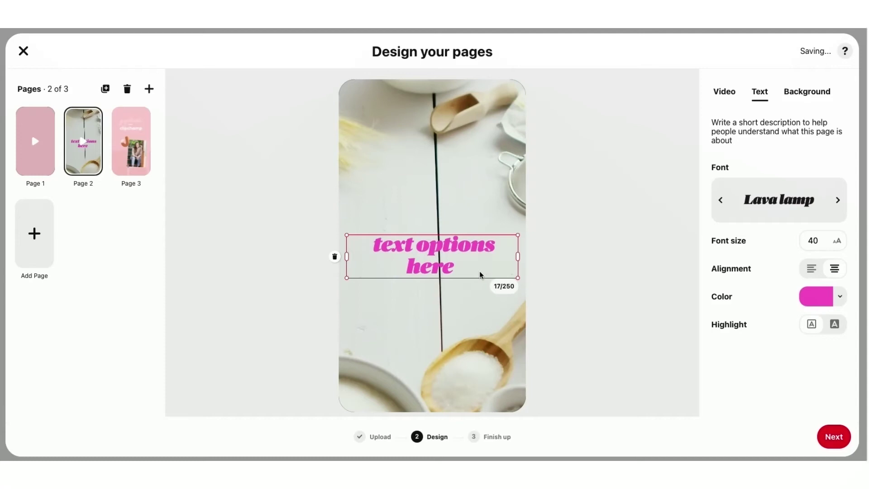
pyautogui.moveTo(480, 274)
pyautogui.mouseDown()
pyautogui.moveTo(479, 186)
pyautogui.moveTo(475, 290)
pyautogui.moveTo(482, 308)
pyautogui.moveTo(484, 270)
pyautogui.moveTo(482, 277)
pyautogui.mouseUp()
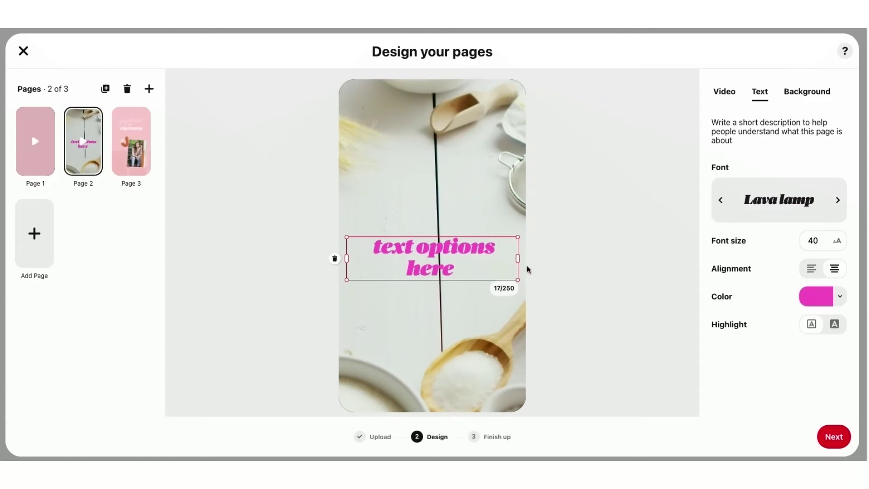
# Play back page 2's kitchen-scoops video, then delete its text block.
pyautogui.click(735, 88)
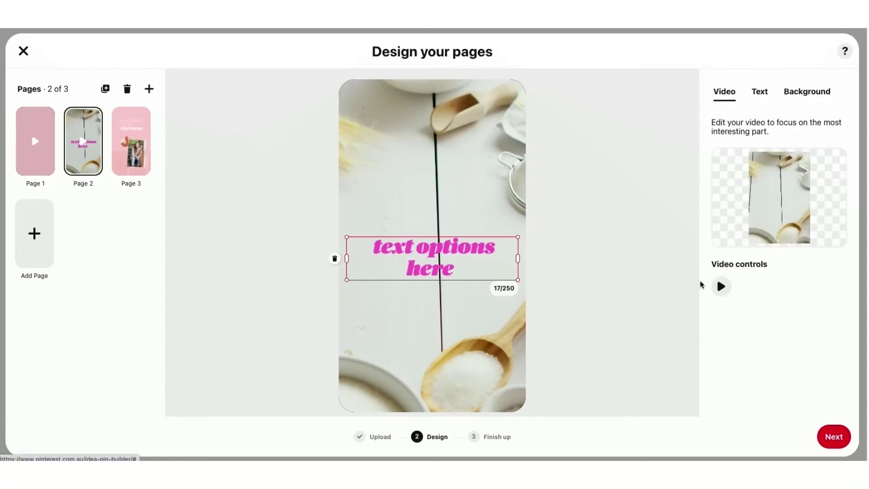
pyautogui.click(722, 287)
pyautogui.click(720, 289)
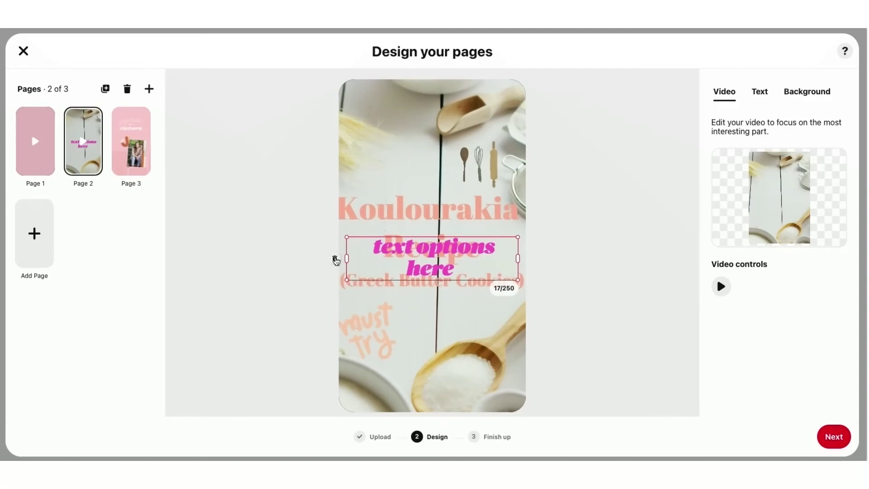
pyautogui.click(335, 259)
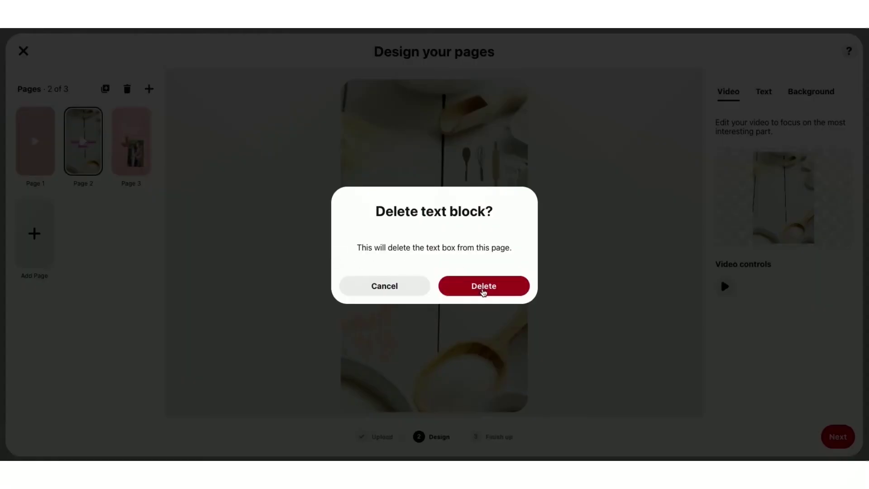
pyautogui.click(483, 291)
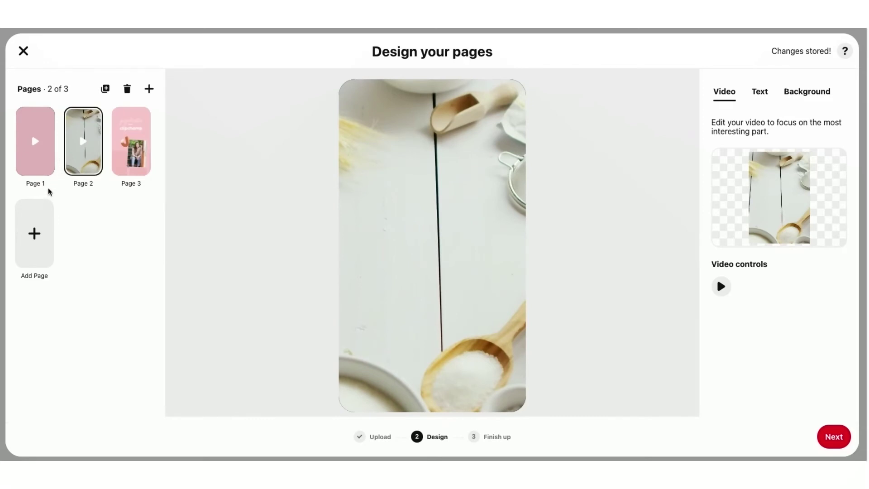
# Add Templates BG.png as a new page and move it to position 2.
pyautogui.click(35, 247)
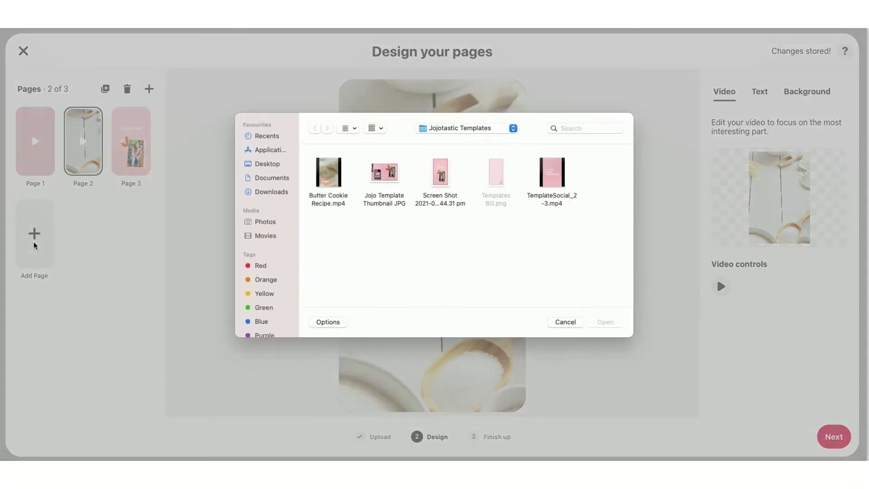
pyautogui.click(498, 179)
pyautogui.click(592, 322)
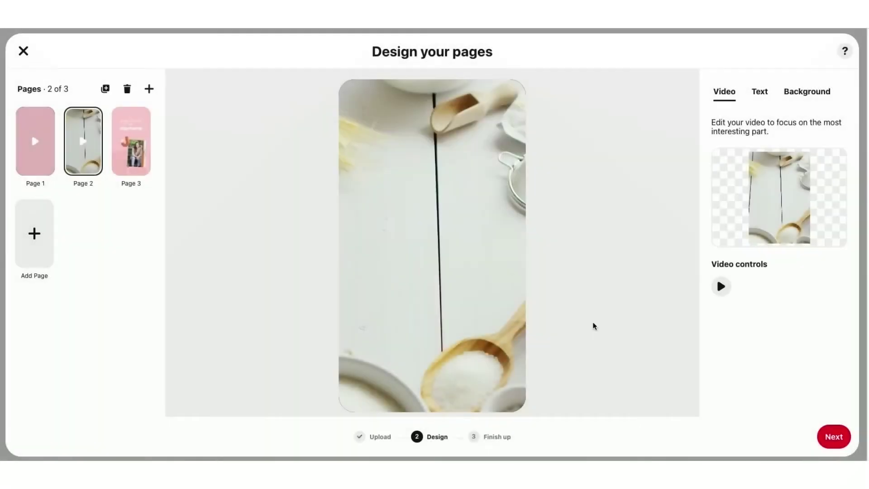
pyautogui.moveTo(35, 227); pyautogui.dragTo(62, 131)
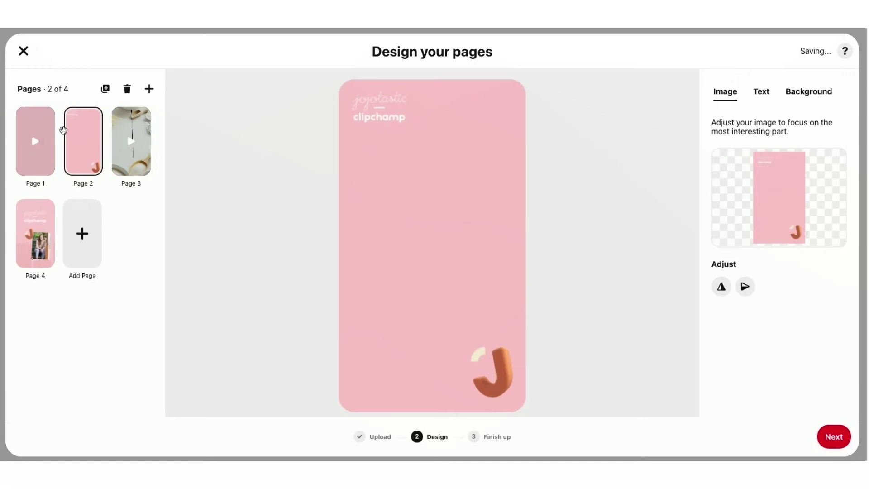
pyautogui.click(761, 92)
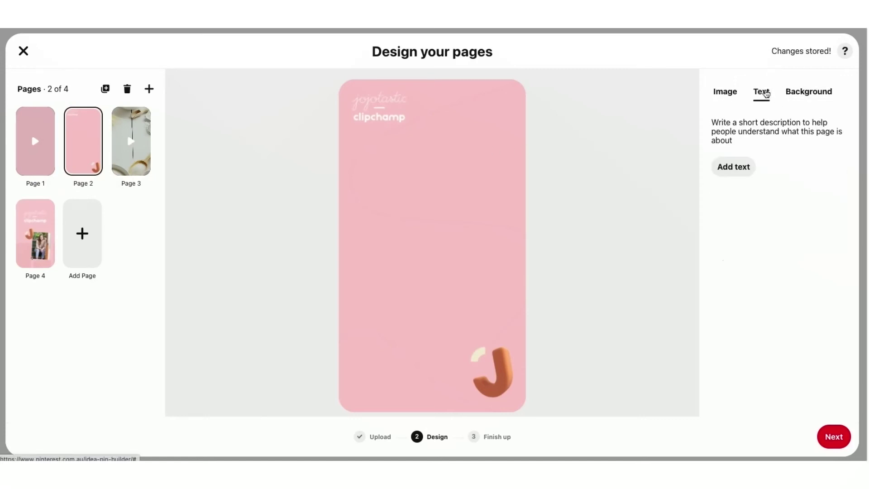
# Add a two-line description reading 'Template #1' / 'Butter Cookie Recipe' to page 2.
pyautogui.click(734, 167)
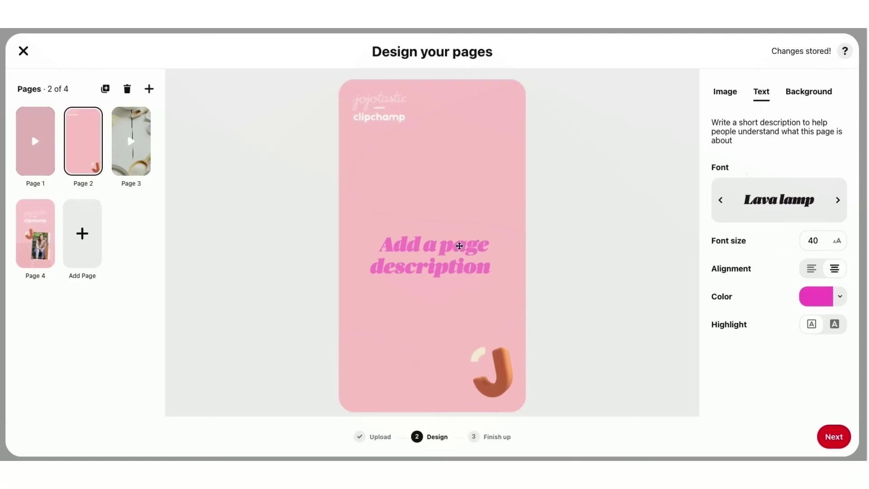
pyautogui.click(461, 247)
pyautogui.write('Temp')
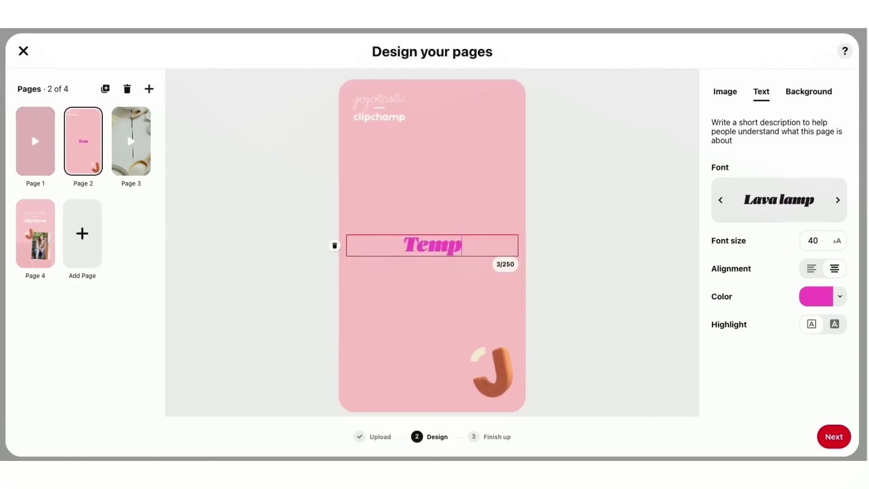
pyautogui.write('late #1')
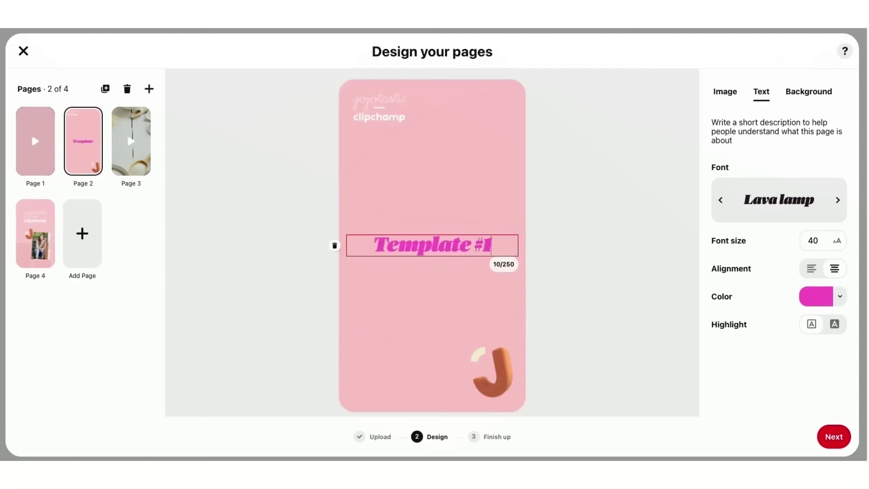
pyautogui.press('Return')
pyautogui.write('Butter ')
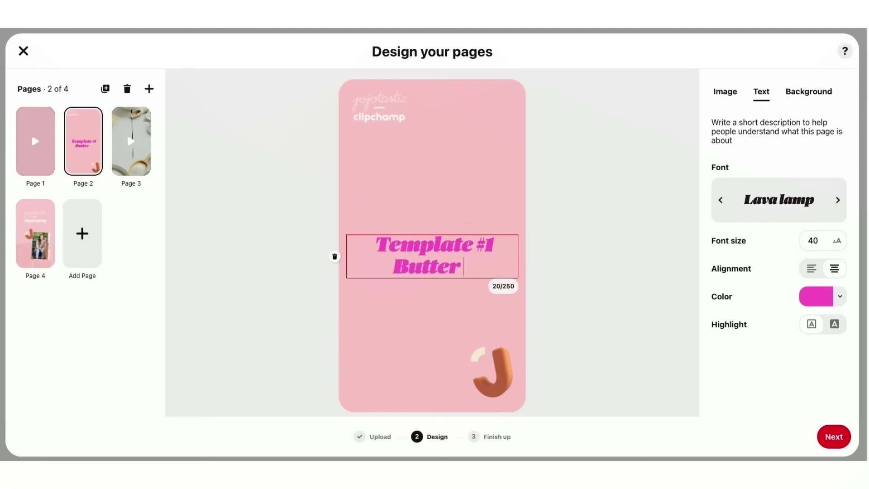
pyautogui.write('Cookie R')
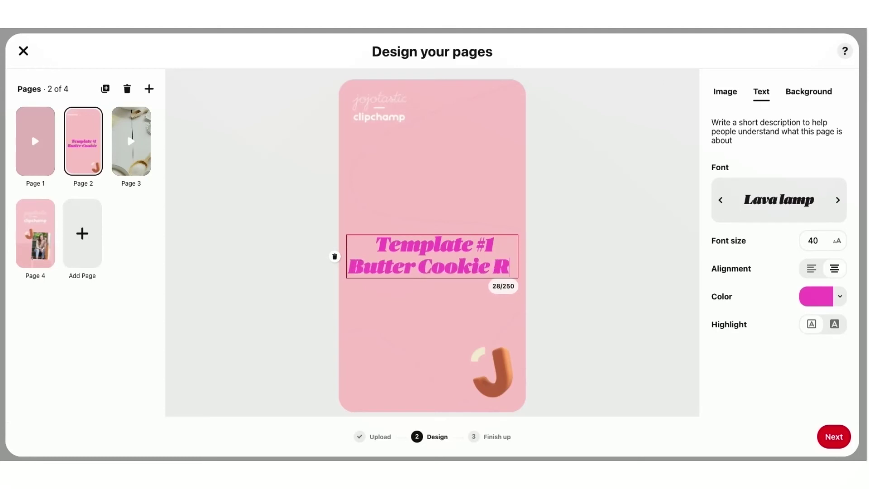
pyautogui.write('ecipe')
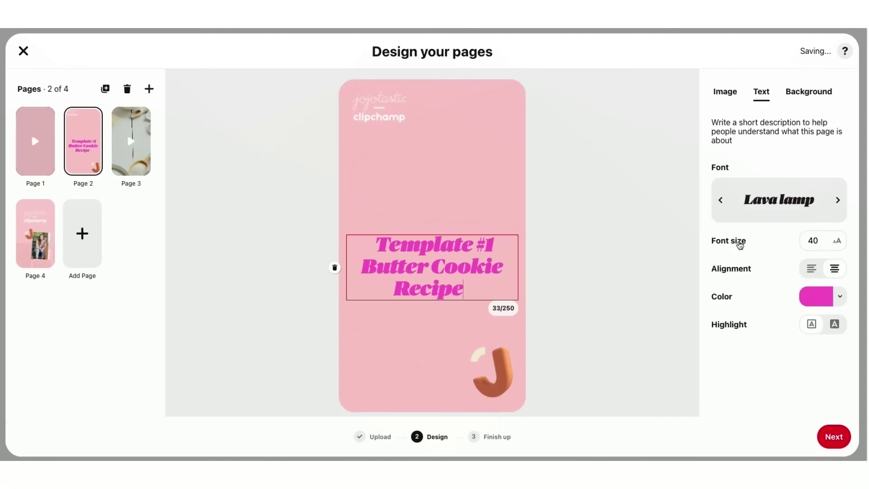
# Make the title white Sourdough text at size 30.
pyautogui.click(840, 248)
pyautogui.click(840, 248)
pyautogui.click(840, 248)
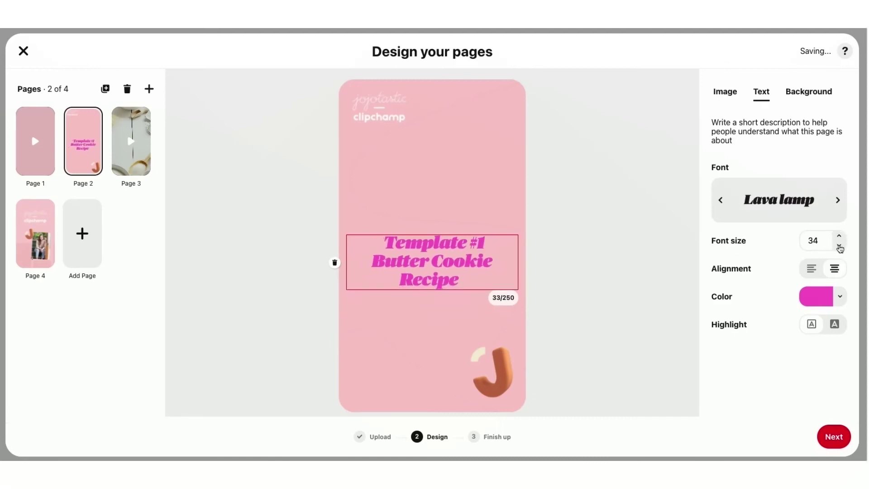
pyautogui.click(840, 248)
pyautogui.click(839, 248)
pyautogui.click(840, 248)
pyautogui.click(840, 248)
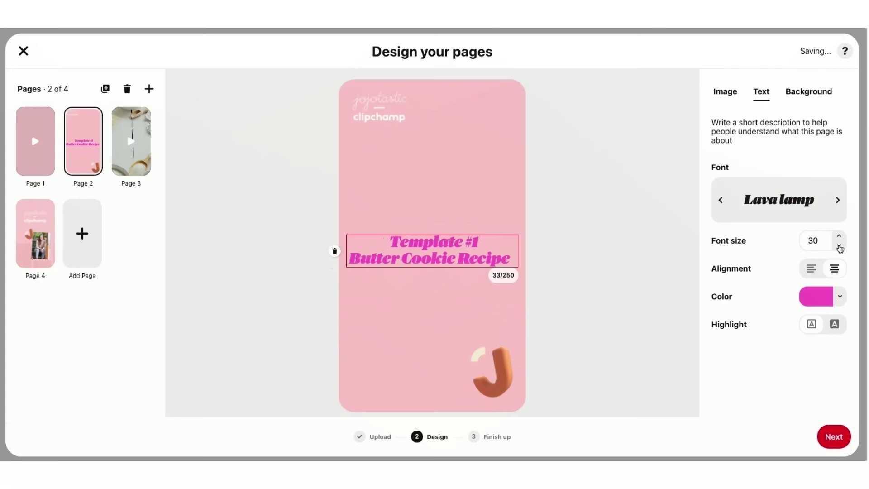
pyautogui.click(840, 296)
pyautogui.click(707, 360)
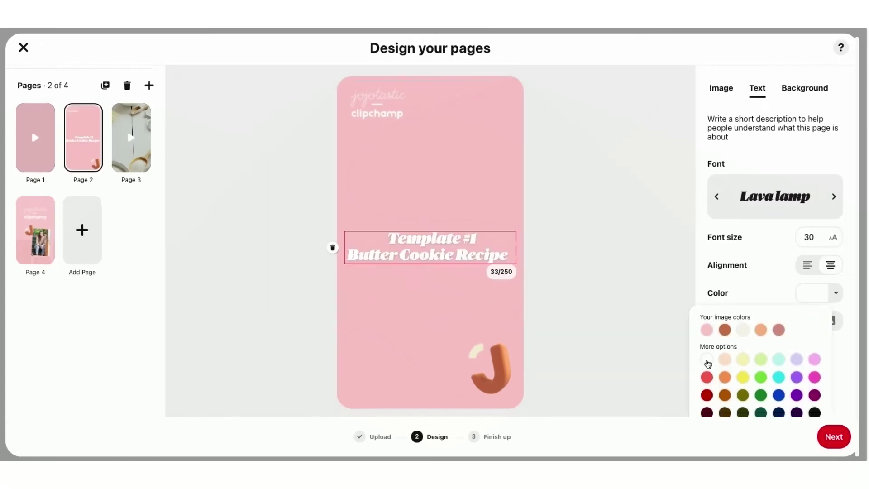
pyautogui.click(834, 200)
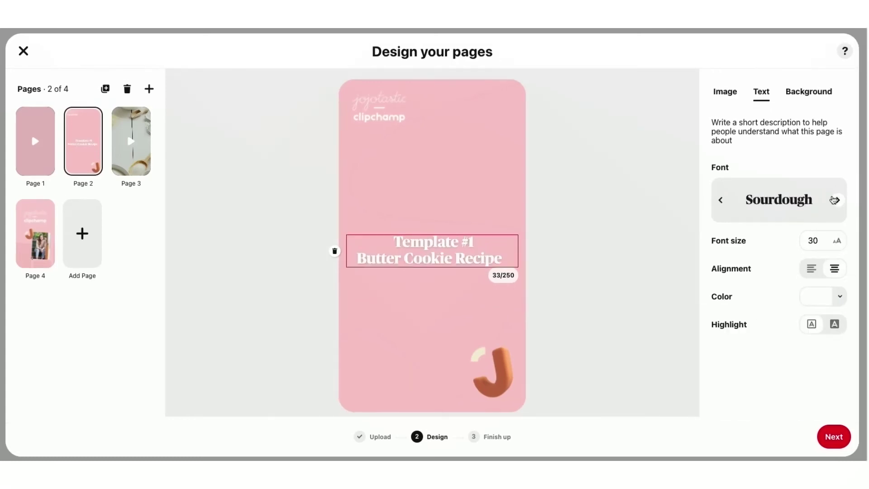
pyautogui.click(434, 242)
pyautogui.click(434, 240)
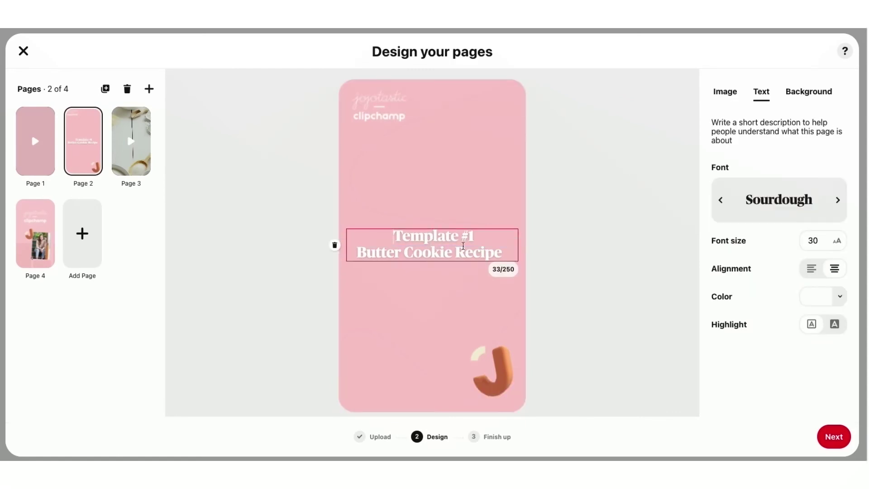
pyautogui.click(42, 162)
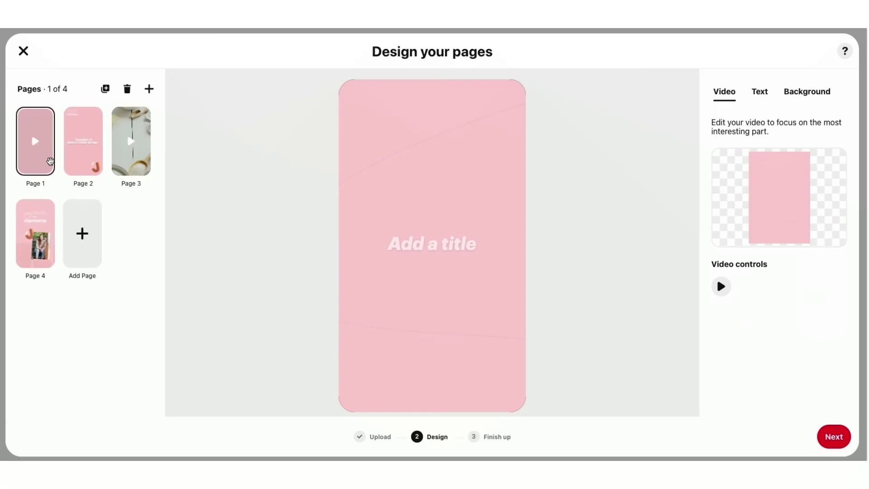
# Review pages 2, 3 and 4 of the pin, then return to page 2.
pyautogui.click(70, 161)
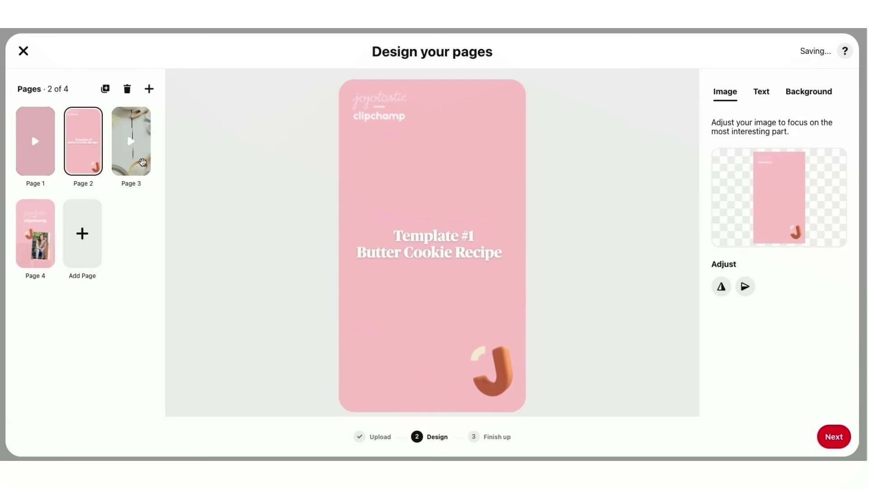
pyautogui.click(143, 162)
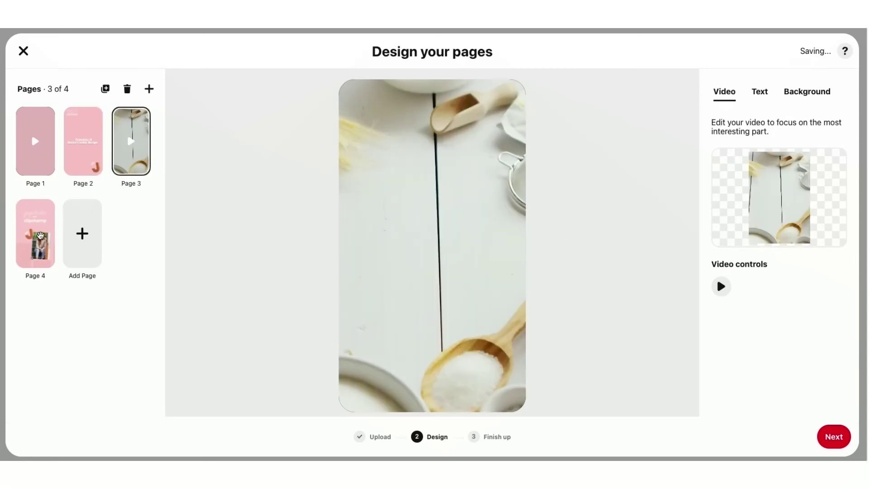
pyautogui.click(40, 235)
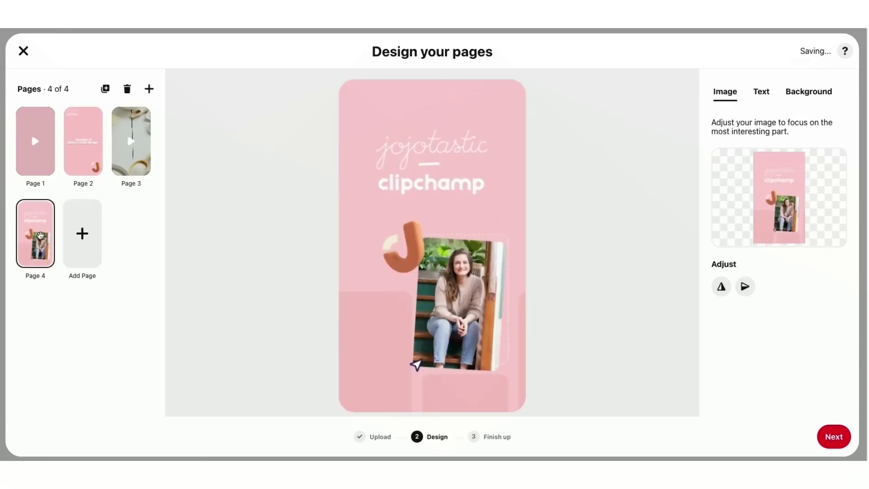
pyautogui.click(83, 144)
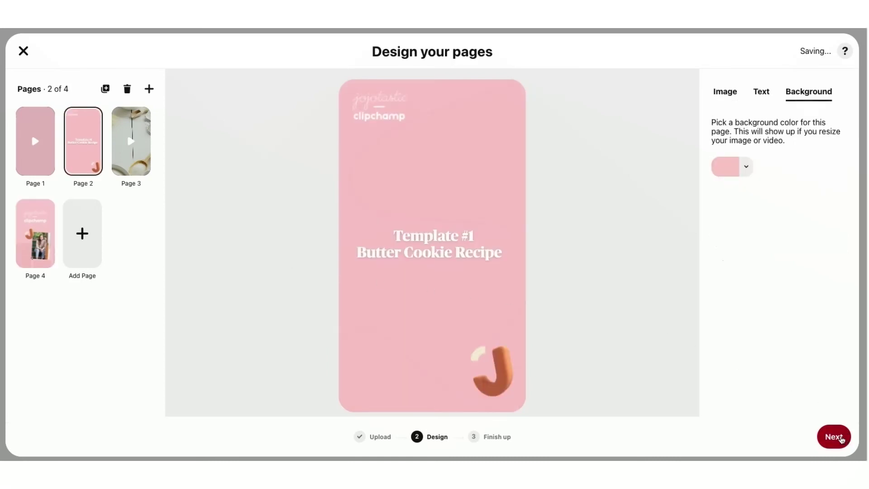
# Title the Idea Pin 'Jojotastic Template - Butter Cookie Recipe' and assign it to the Clipchamp X Jojotastic board.
pyautogui.click(841, 439)
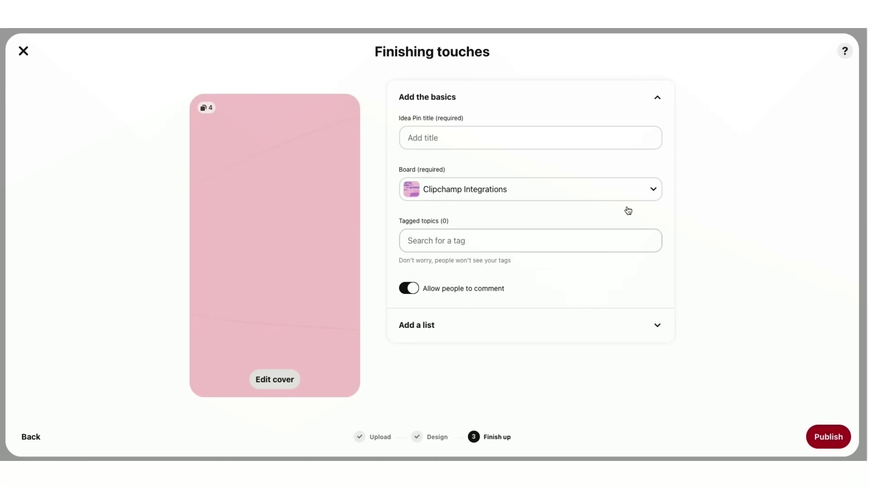
pyautogui.click(468, 136)
pyautogui.write('Jo')
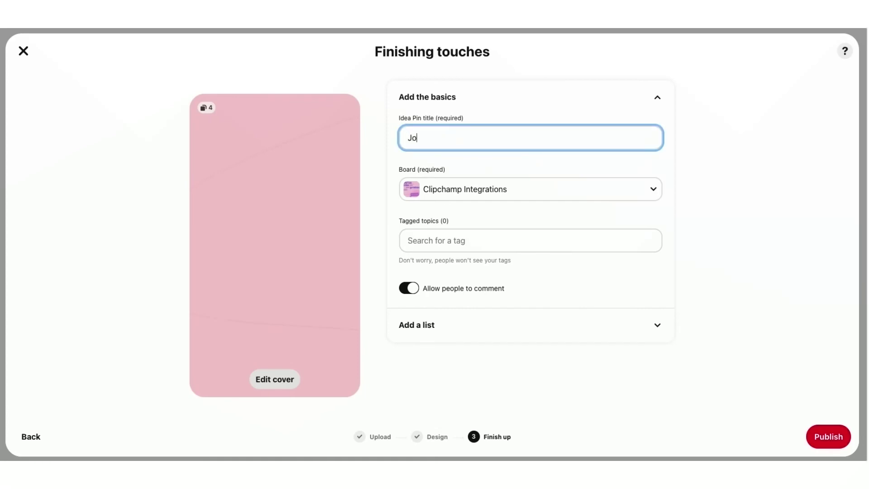
pyautogui.write('jotastic Template - Butter')
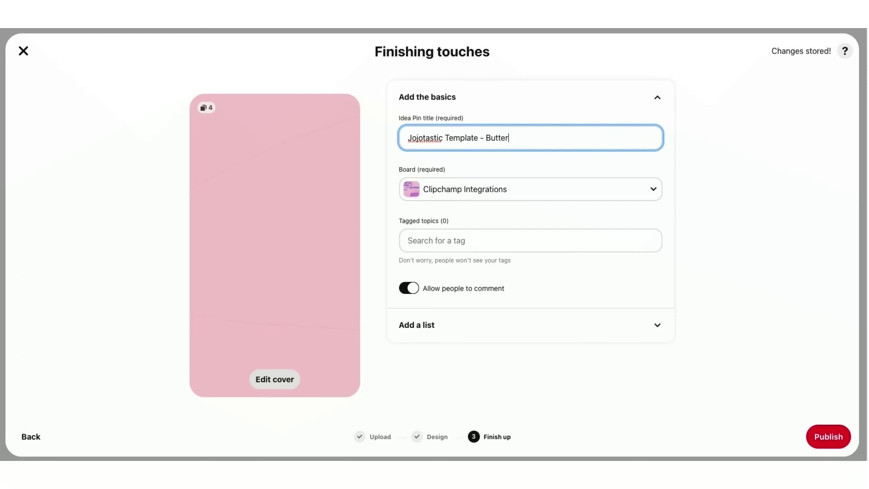
pyautogui.write(' Cookie Recipe')
pyautogui.click(552, 198)
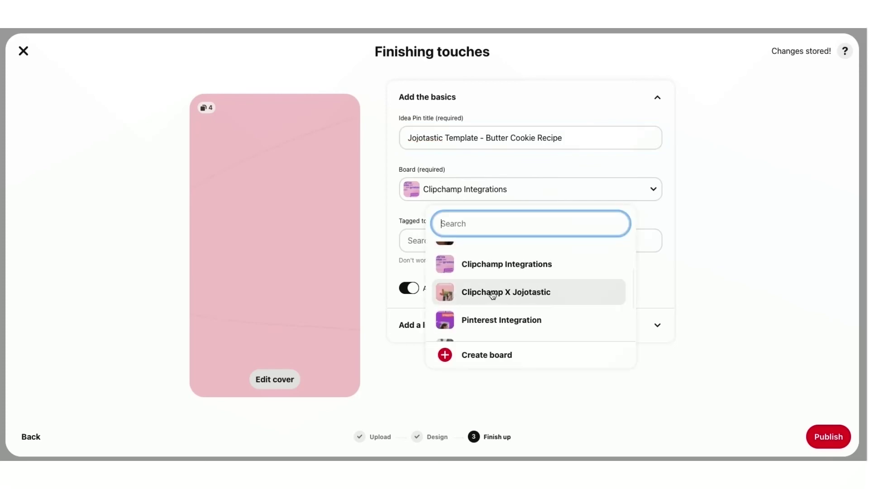
pyautogui.click(565, 296)
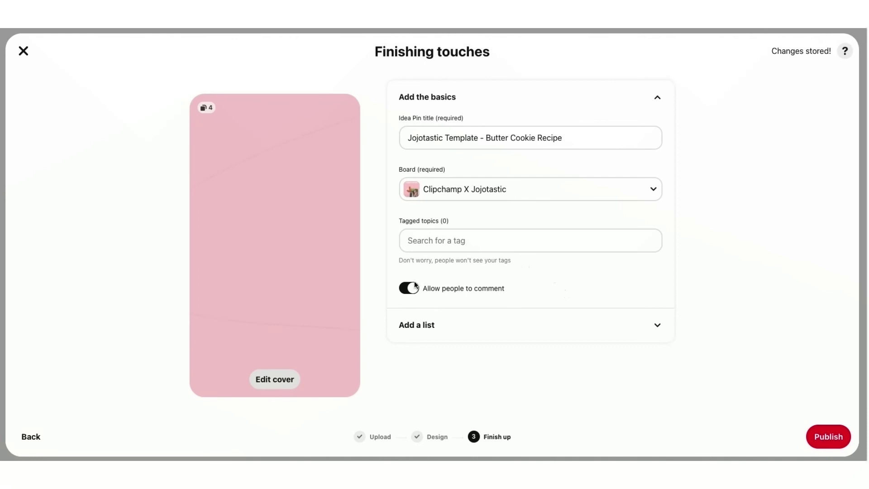
# Try the Ingredients and Notes list types in the Add a list section, then collapse it.
pyautogui.click(658, 326)
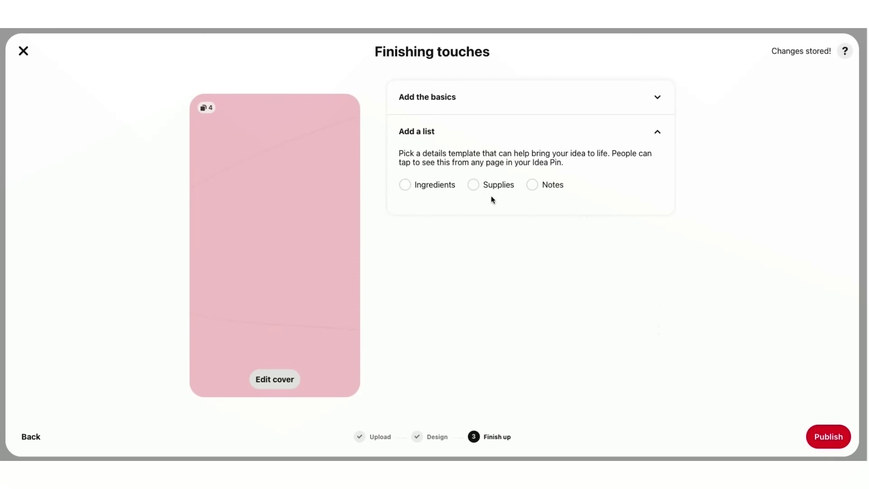
pyautogui.click(404, 186)
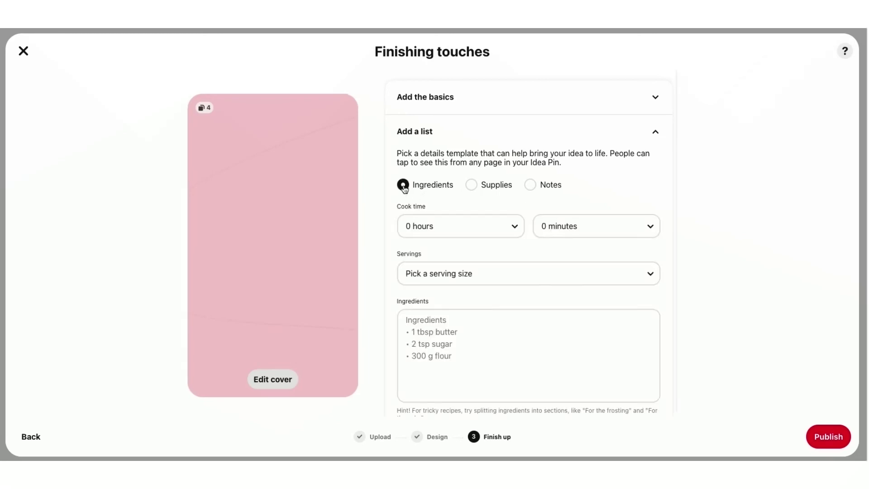
pyautogui.click(530, 185)
pyautogui.click(657, 132)
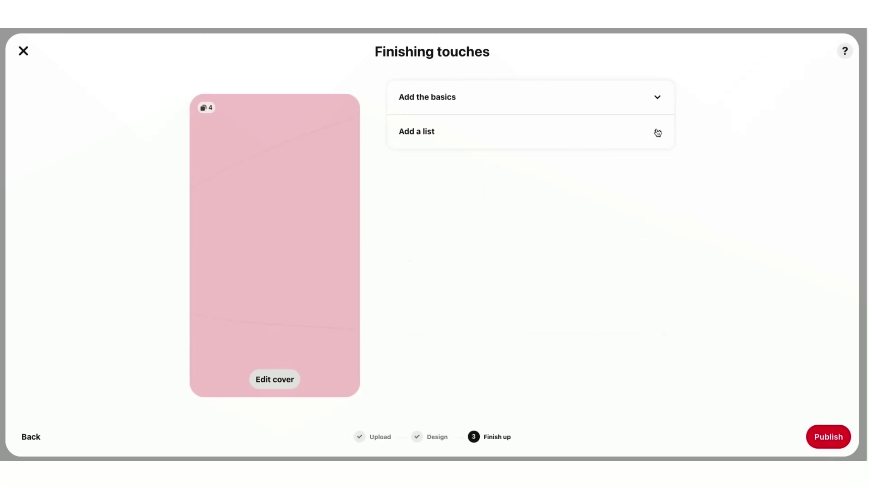
# Publish the Idea Pin and find it under Your Idea Pins on the profile.
pyautogui.click(832, 435)
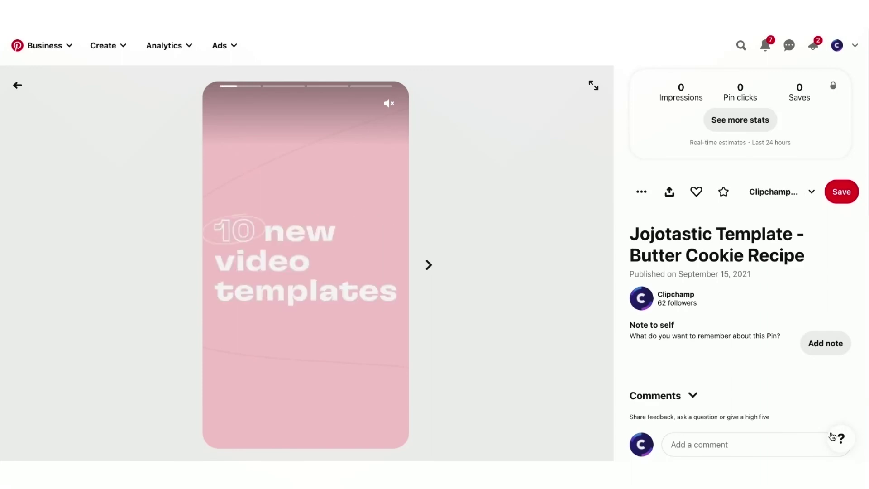
pyautogui.click(837, 45)
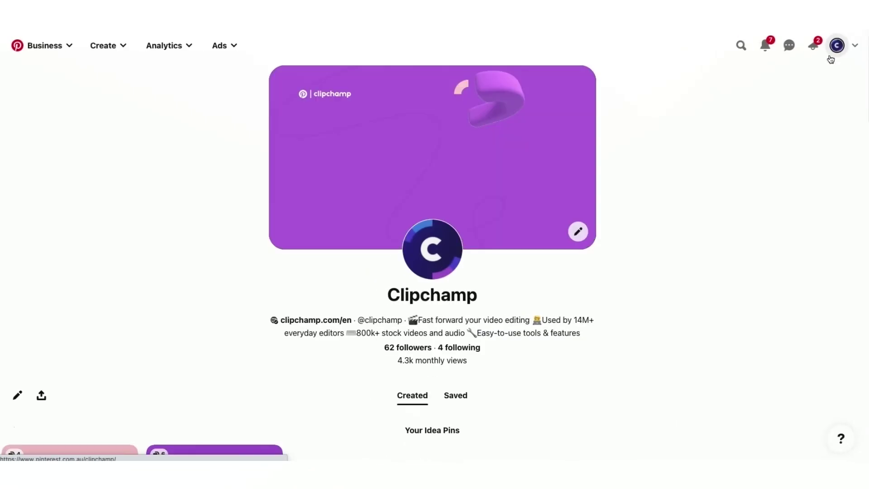
pyautogui.scroll(-6, 694, 285)
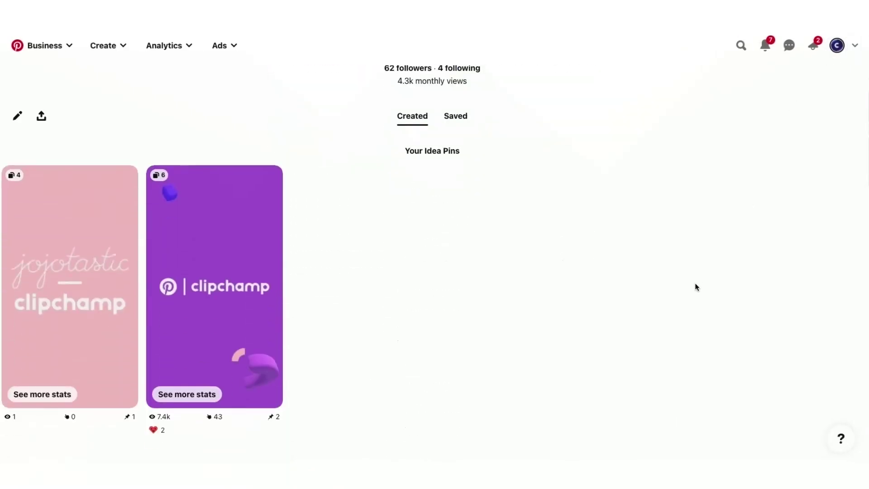
pyautogui.scroll(-1, 696, 287)
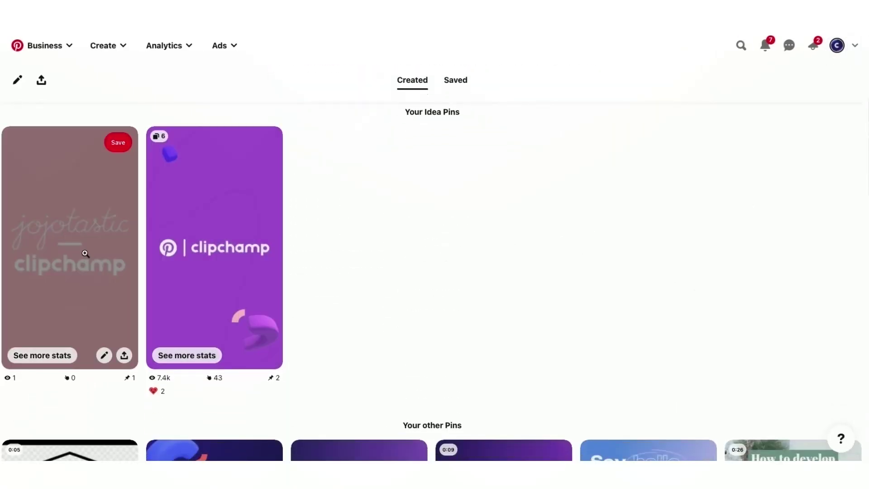
# Open the published 'Jojotastic Template - Butter Cookie Recipe' pin and page through to page 4.
pyautogui.click(80, 256)
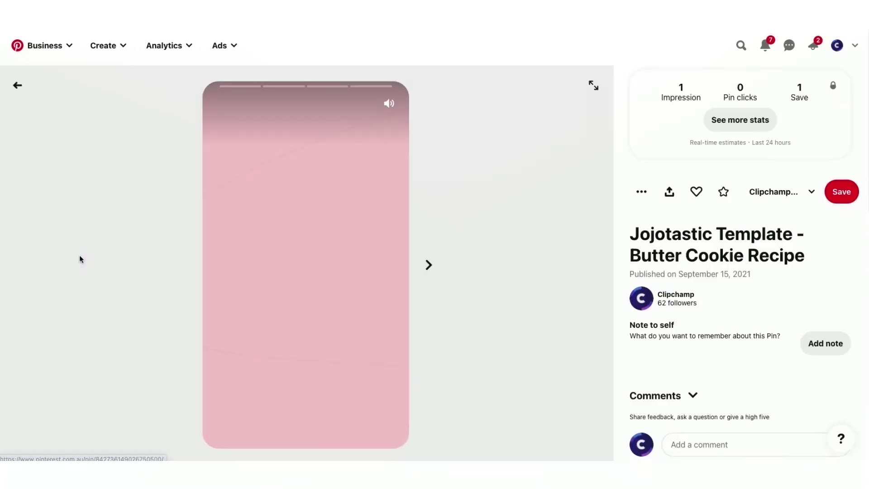
pyautogui.click(429, 264)
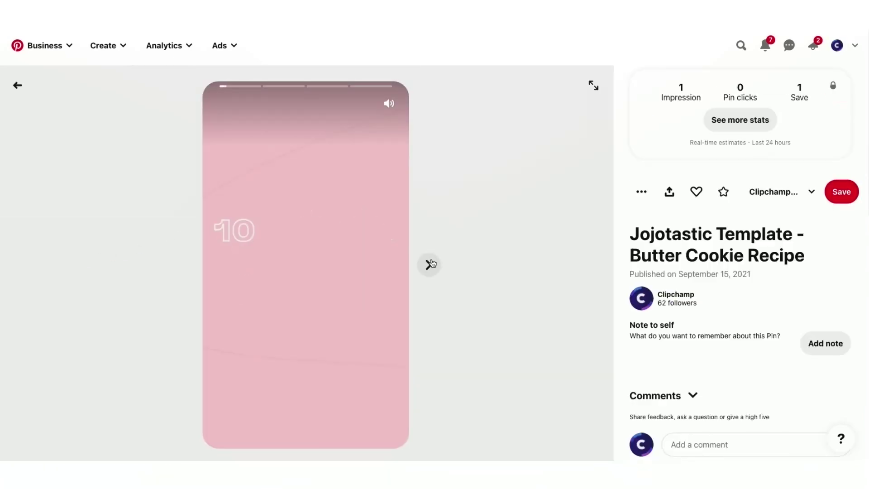
pyautogui.click(429, 264)
pyautogui.click(428, 264)
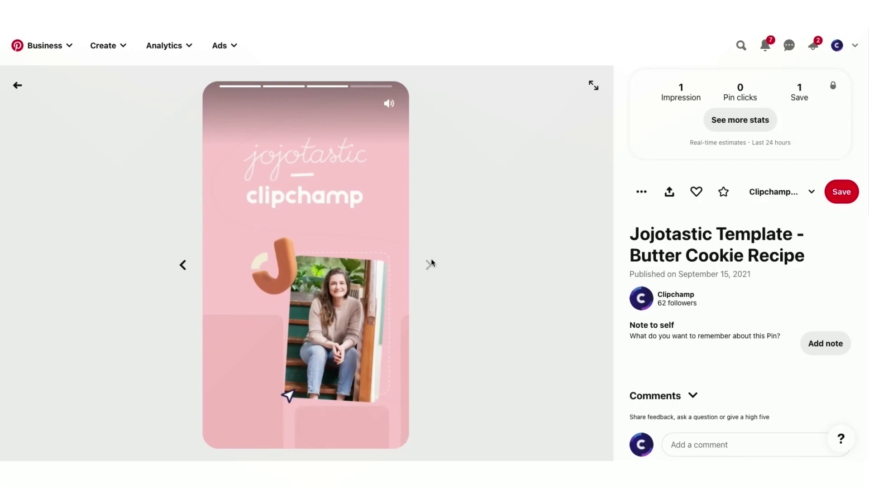